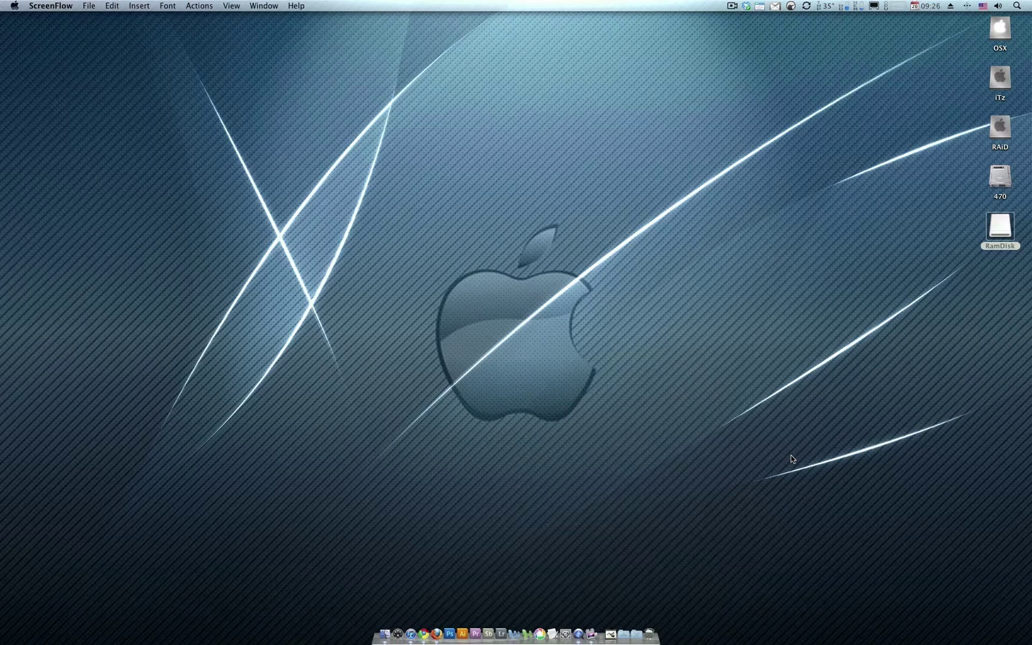
Open iTunes, move its window to the upper part of the desktop, and bring up the Advanced preferences
{"action": "left_click", "coordinate": [411, 633]}
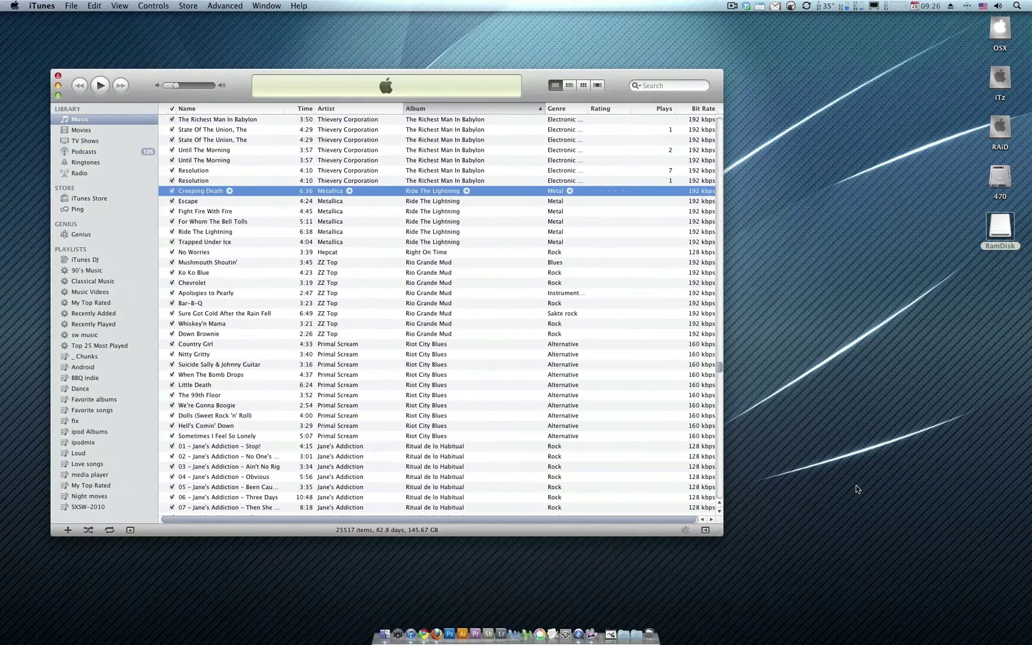
{"action": "left_click_drag", "start_coordinate": [239, 78], "coordinate": [245, 5]}
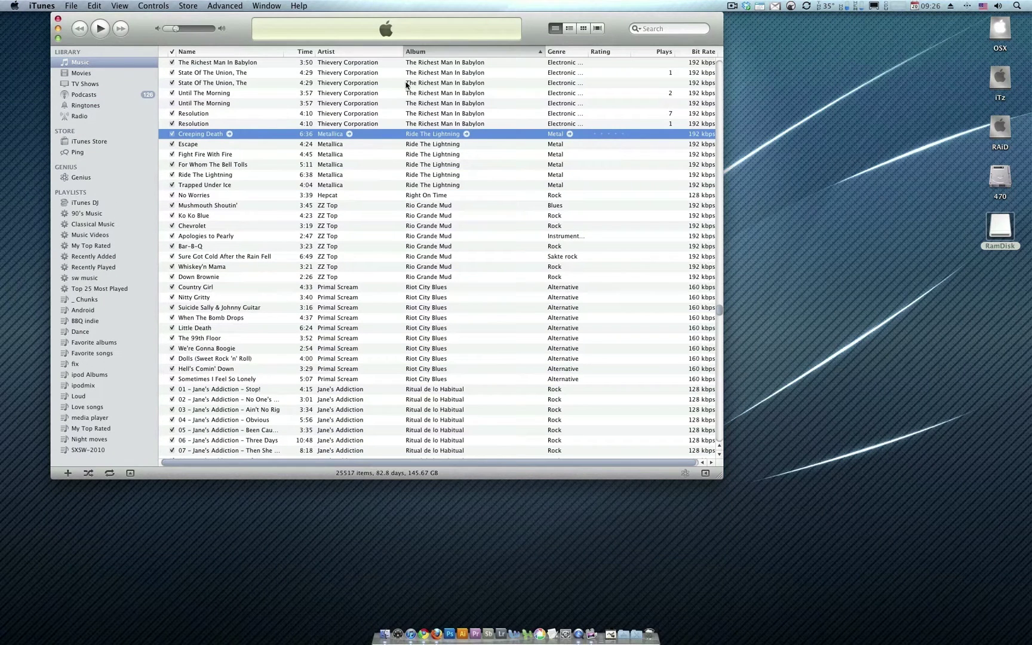
{"action": "left_click", "coordinate": [43, 6]}
{"action": "left_click", "coordinate": [48, 35]}
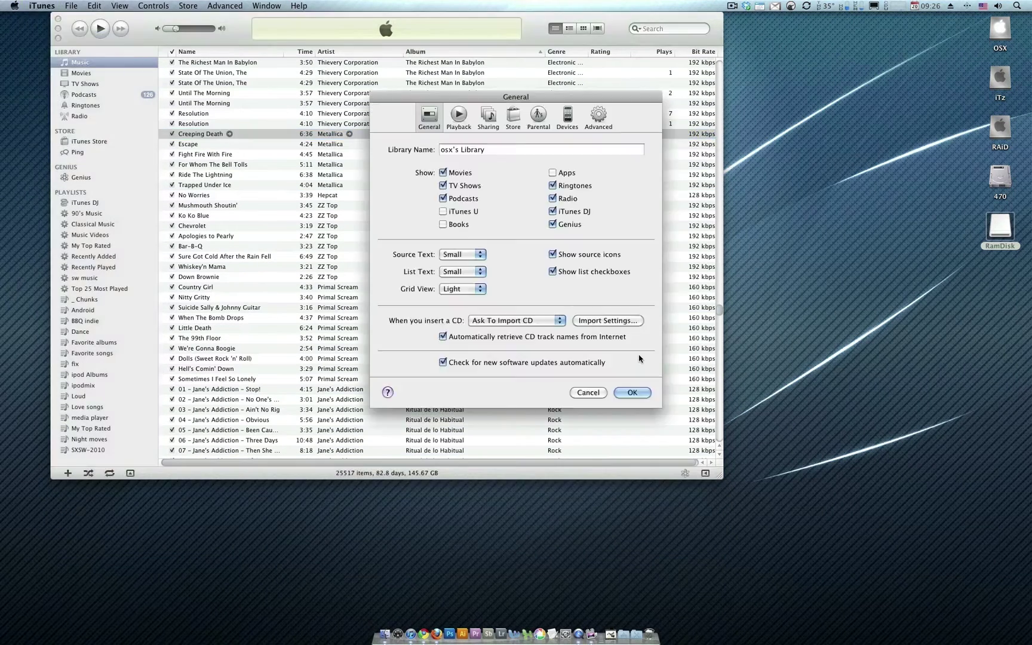
{"action": "left_click", "coordinate": [603, 120]}
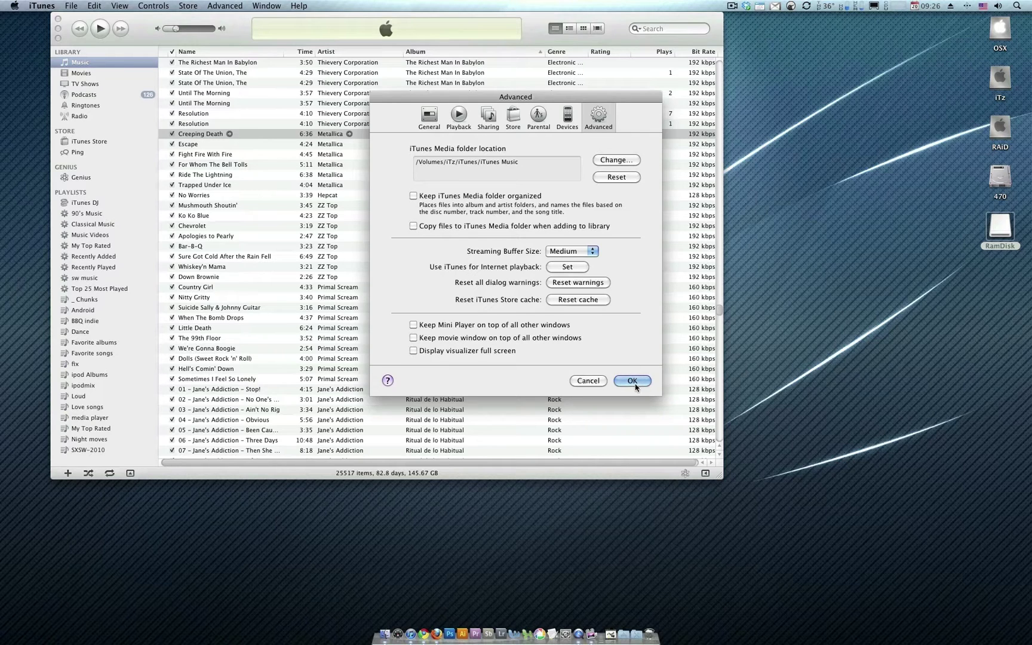
Open Import Settings from the General preferences and review the available encoders and MP3 quality options
{"action": "left_click", "coordinate": [432, 119]}
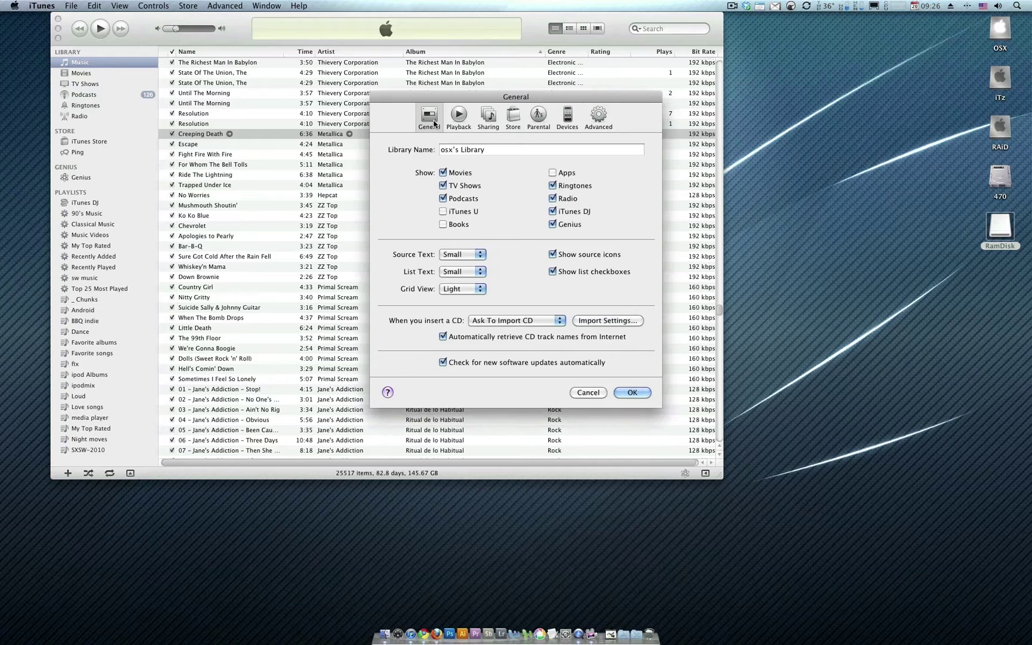
{"action": "left_click", "coordinate": [606, 322]}
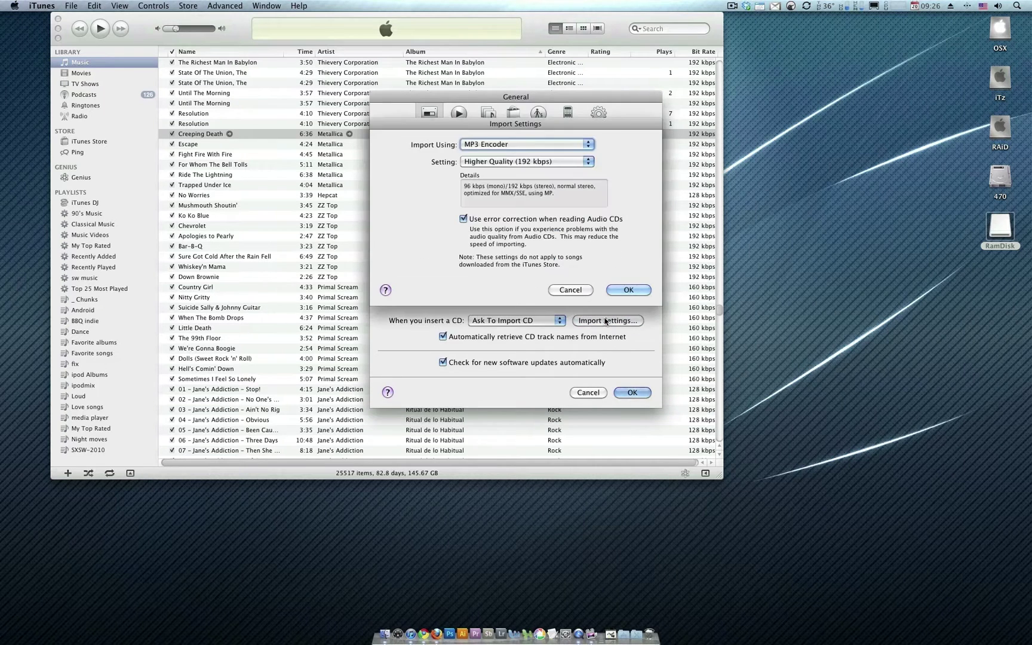
{"action": "left_click", "coordinate": [512, 147]}
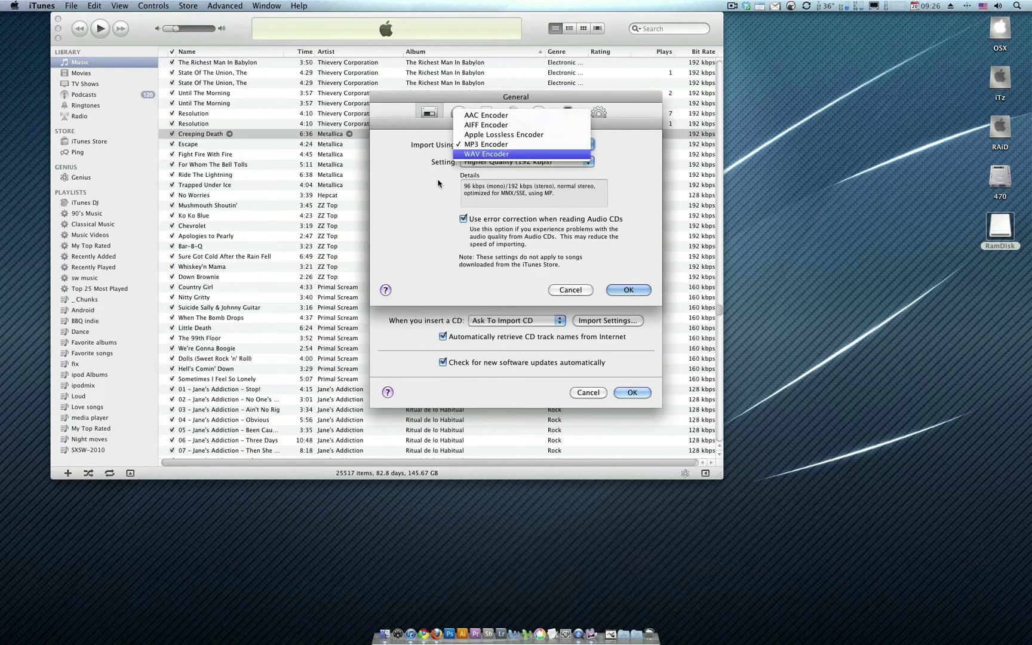
{"action": "left_click", "coordinate": [420, 146]}
{"action": "left_click", "coordinate": [535, 162]}
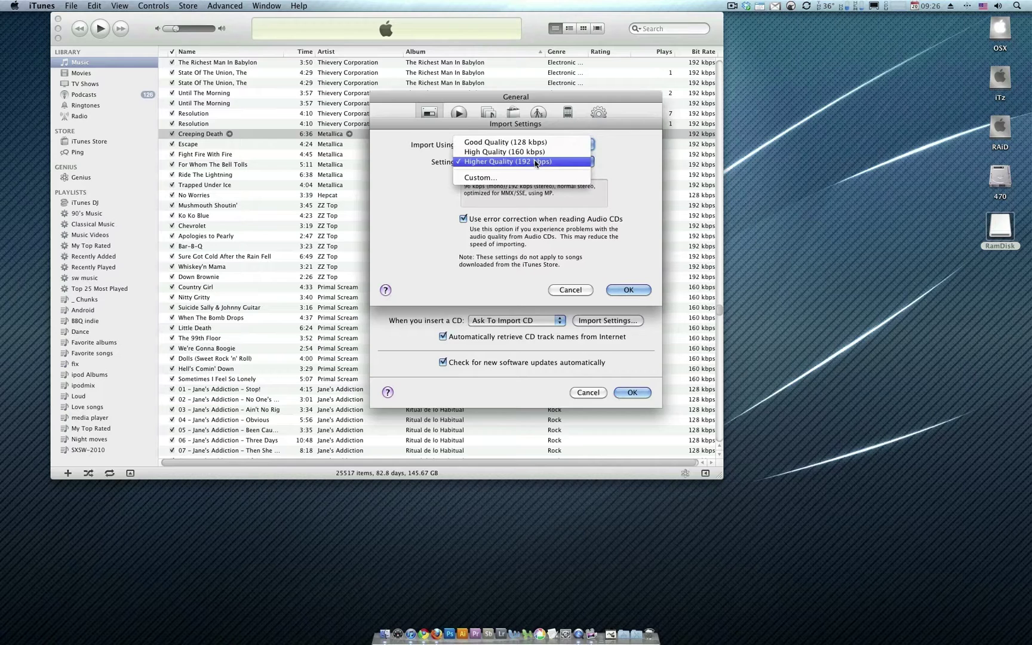
{"action": "left_click", "coordinate": [536, 162]}
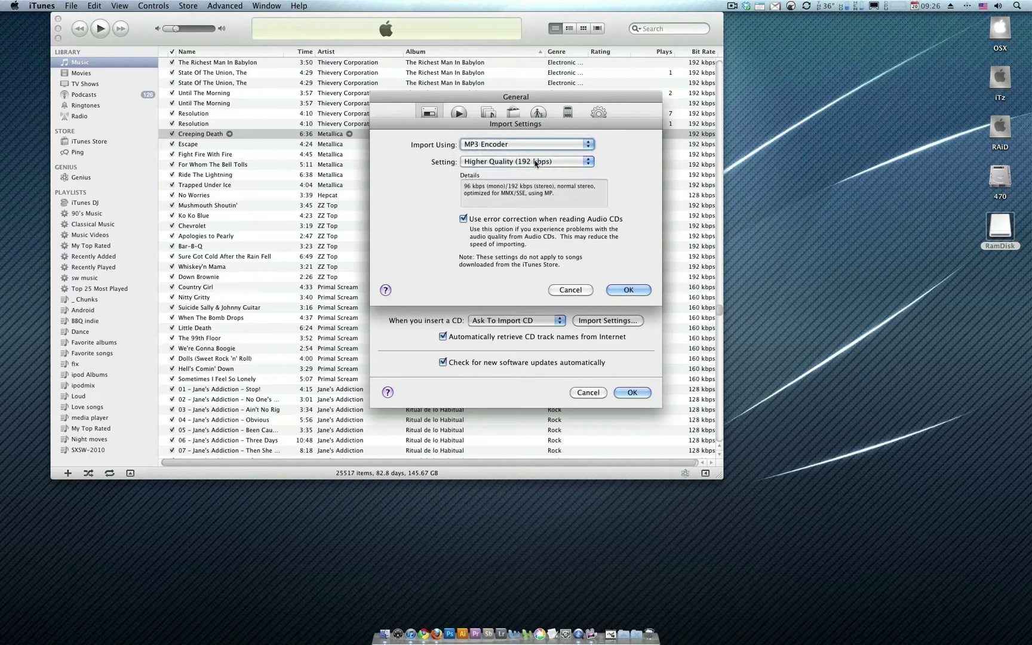
Set the MP3 import quality to Custom with a stereo bit rate of 192 kbps
{"action": "left_click", "coordinate": [535, 163]}
{"action": "left_click", "coordinate": [533, 176]}
{"action": "left_click", "coordinate": [521, 146]}
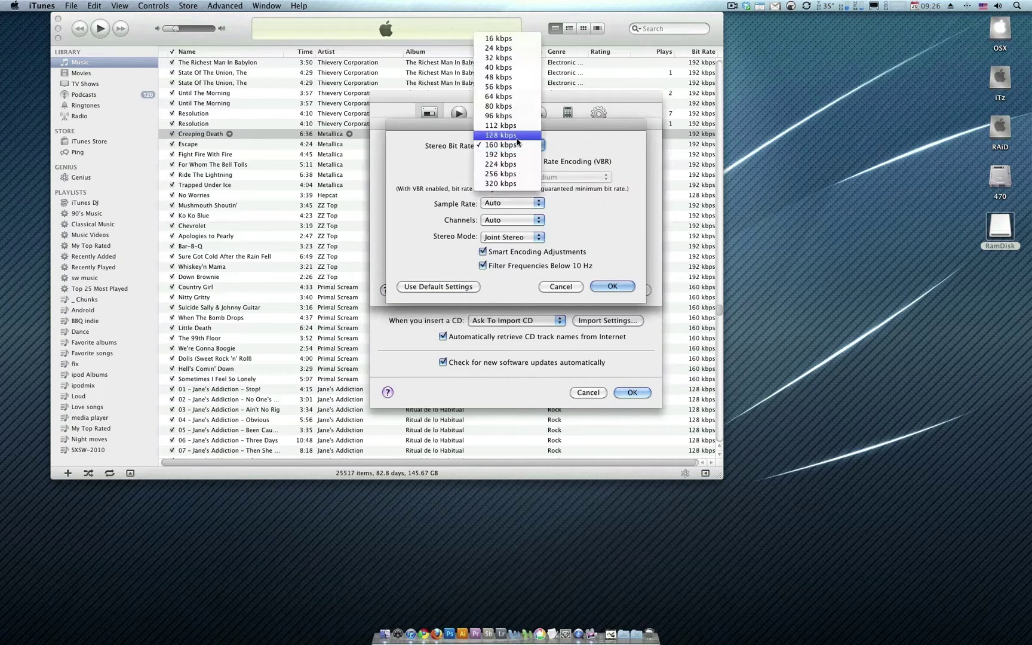
{"action": "left_click", "coordinate": [404, 164]}
{"action": "left_click", "coordinate": [513, 145]}
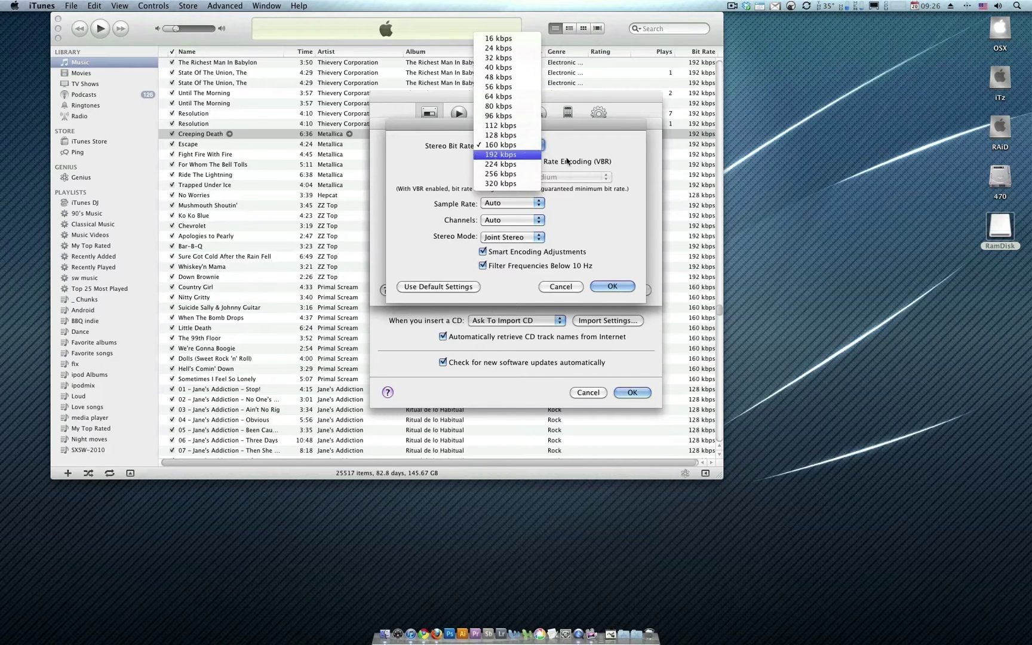
{"action": "left_click", "coordinate": [514, 155]}
{"action": "left_click", "coordinate": [624, 286]}
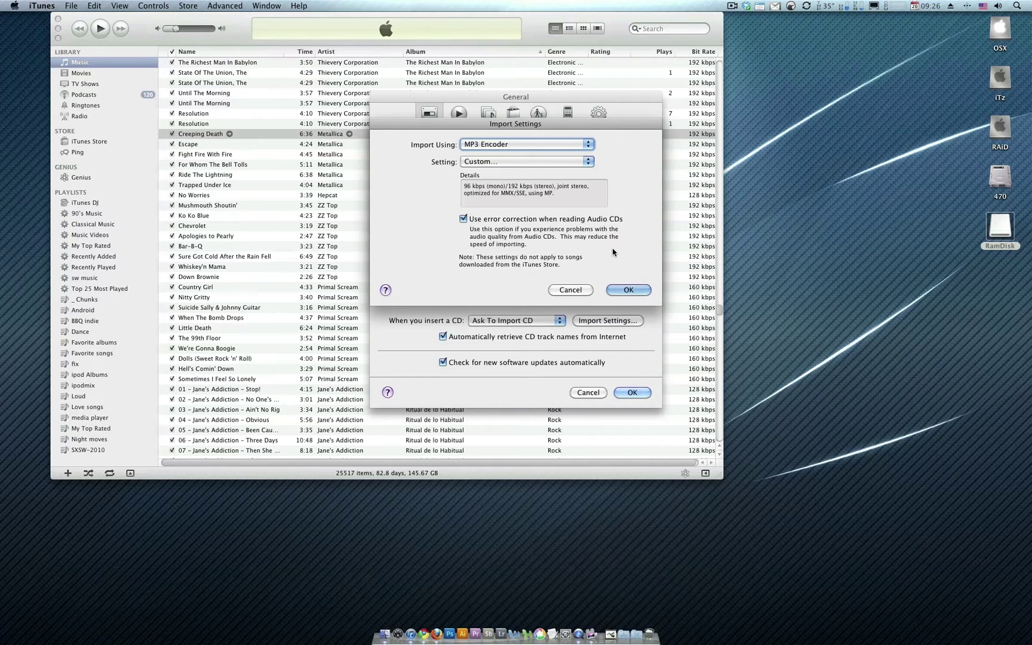
Set the MP3 Encoder quality to Higher Quality (192 kbps), confirm the import settings, and close the preferences from the Advanced page
{"action": "left_click", "coordinate": [560, 162]}
{"action": "left_click", "coordinate": [558, 145]}
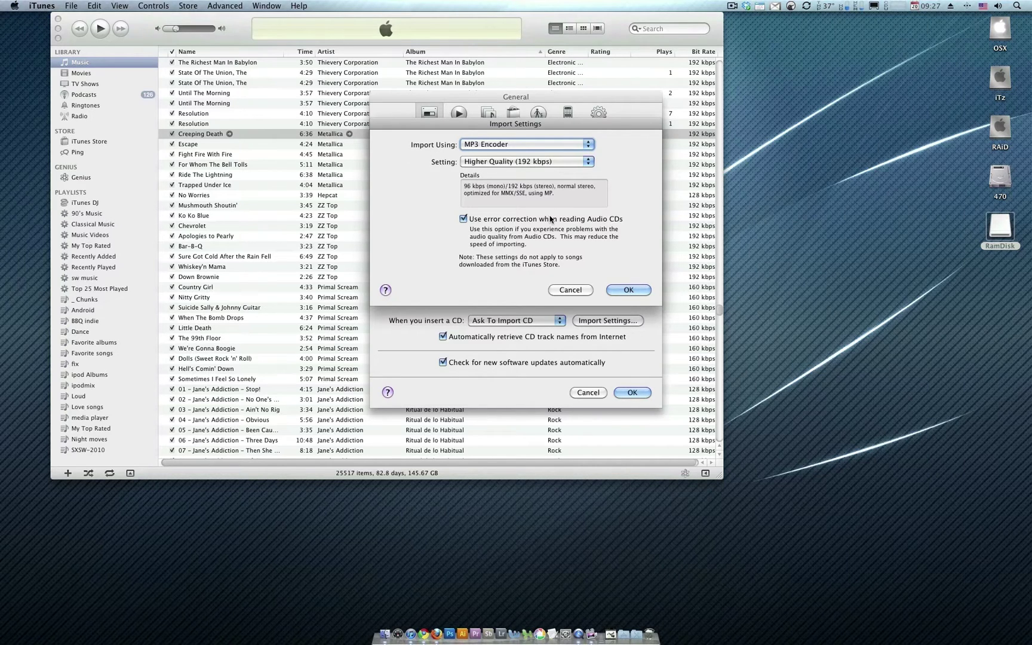
{"action": "left_click", "coordinate": [630, 289]}
{"action": "left_click", "coordinate": [598, 116]}
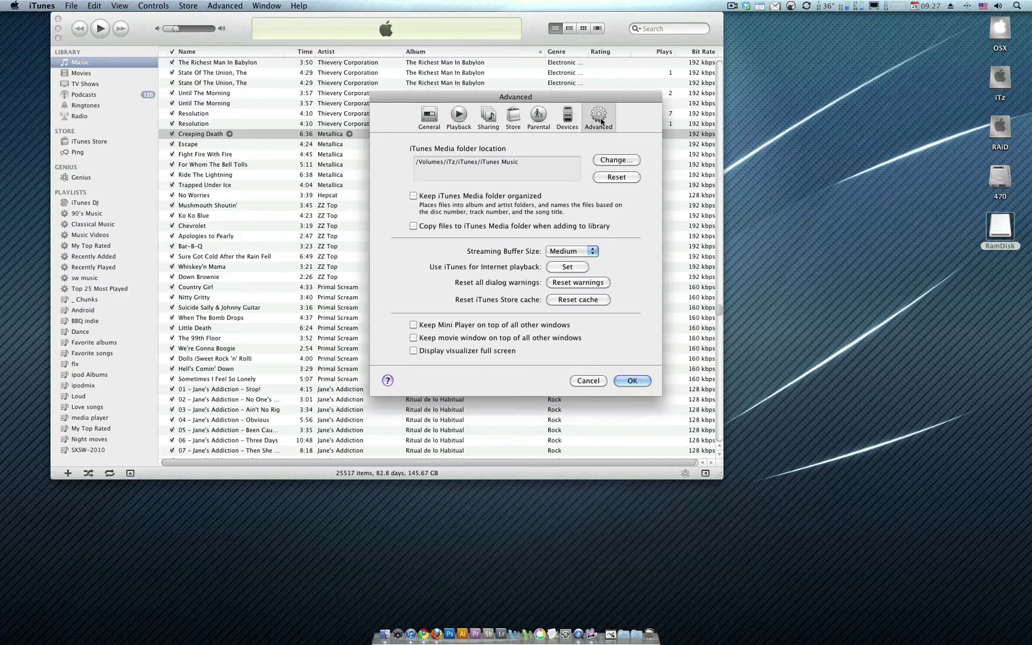
{"action": "left_click", "coordinate": [632, 382]}
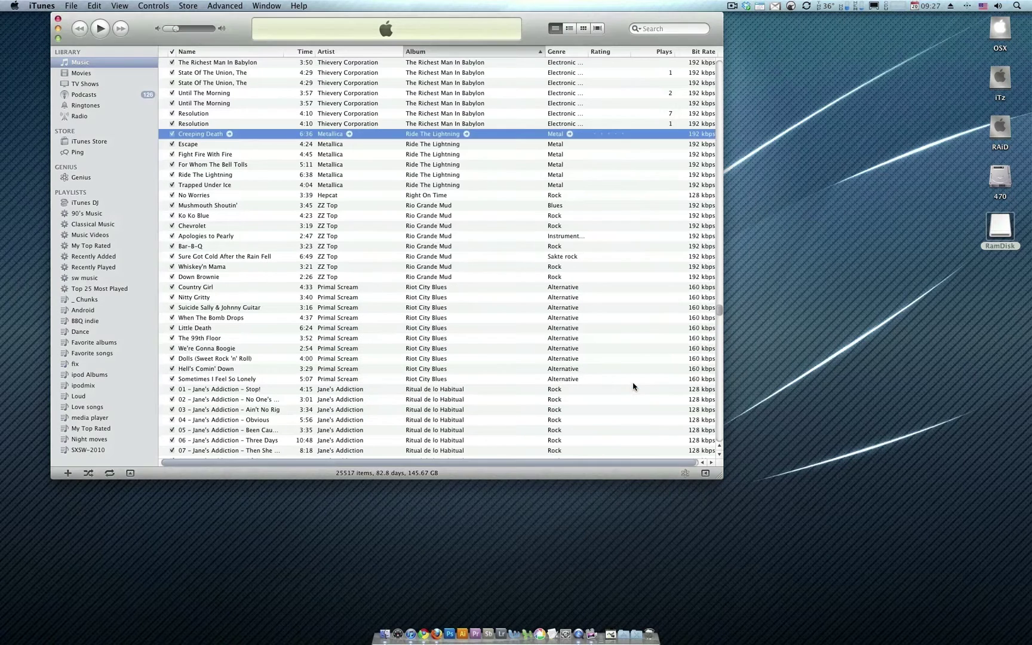
Add the "texas new album" folder from the RamDisk volume to the iTunes music library and close the Finder window
{"action": "double_click", "coordinate": [1009, 224]}
{"action": "left_click_drag", "start_coordinate": [564, 118], "coordinate": [867, 260]}
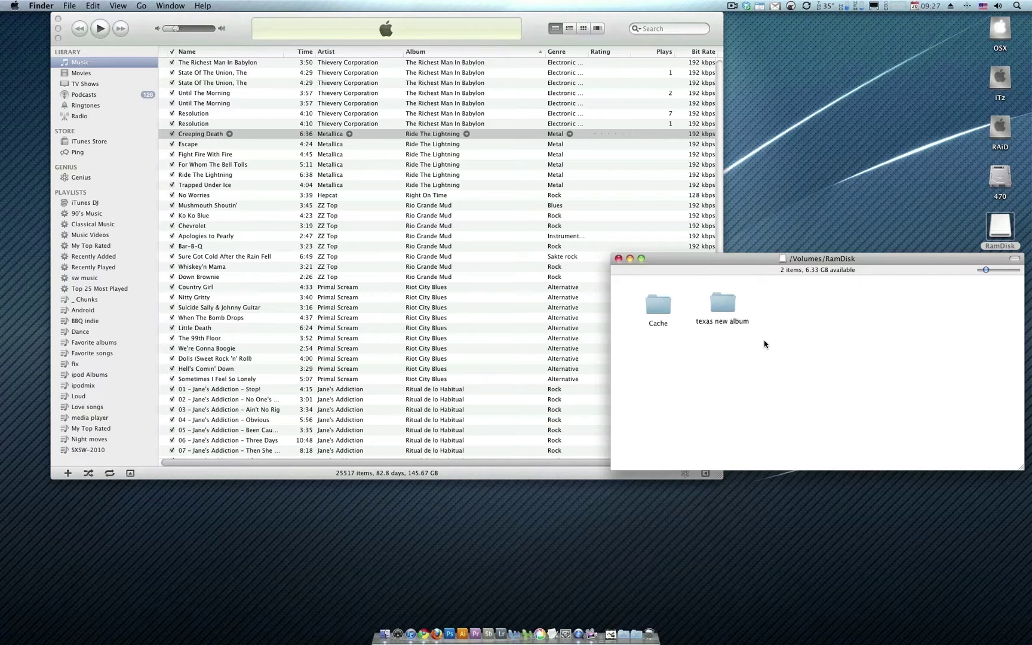
{"action": "left_click", "coordinate": [728, 307]}
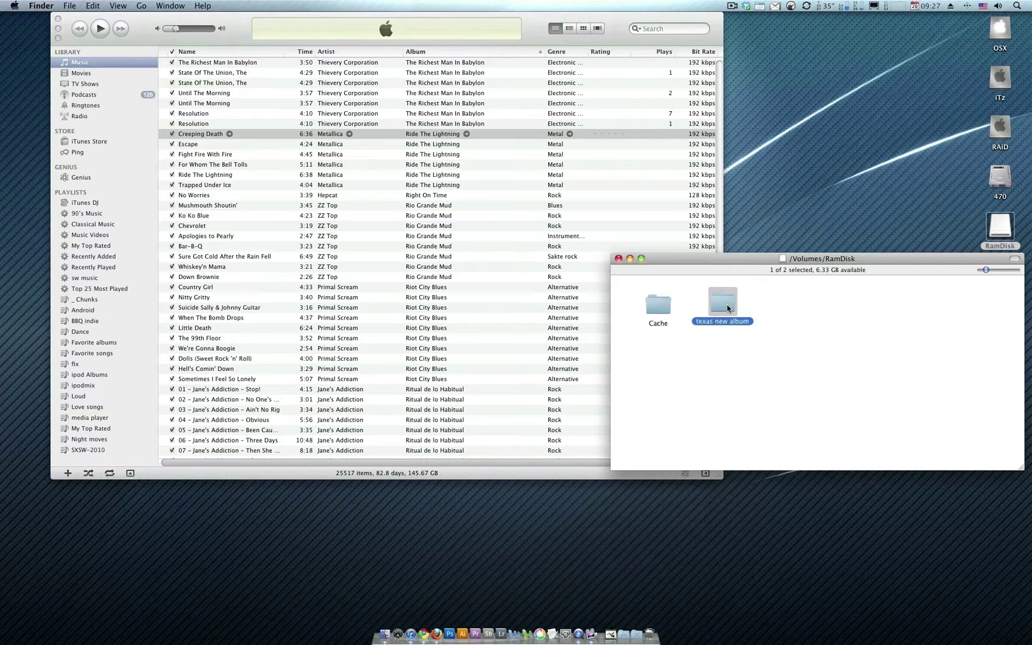
{"action": "left_click_drag", "start_coordinate": [726, 305], "coordinate": [335, 158]}
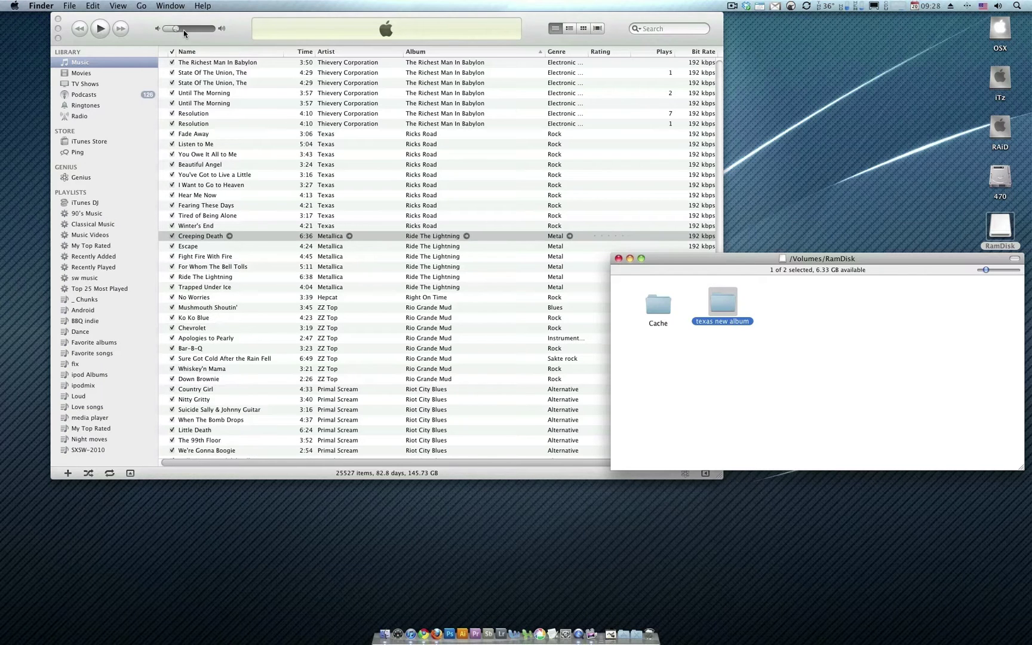
{"action": "left_click_drag", "start_coordinate": [722, 305], "coordinate": [740, 382]}
{"action": "left_click", "coordinate": [619, 259]}
Select the Texas Ricks Road tracks and check the album's artwork in grid view before returning to the song list
{"action": "left_click", "coordinate": [461, 216]}
{"action": "left_click", "coordinate": [420, 135]}
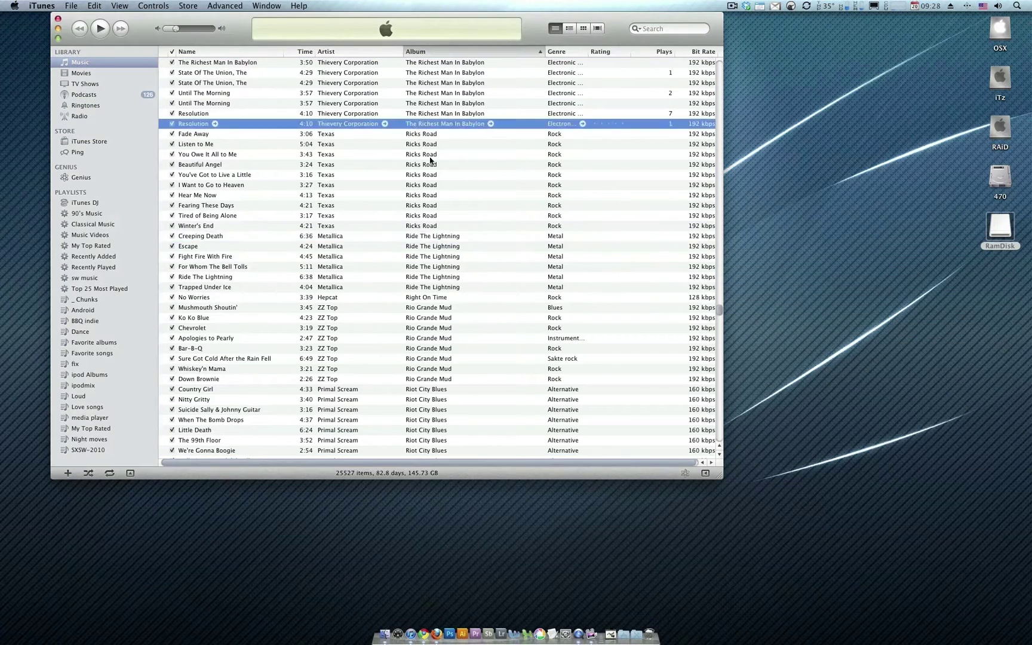
{"action": "left_click", "coordinate": [443, 227], "text": "shift"}
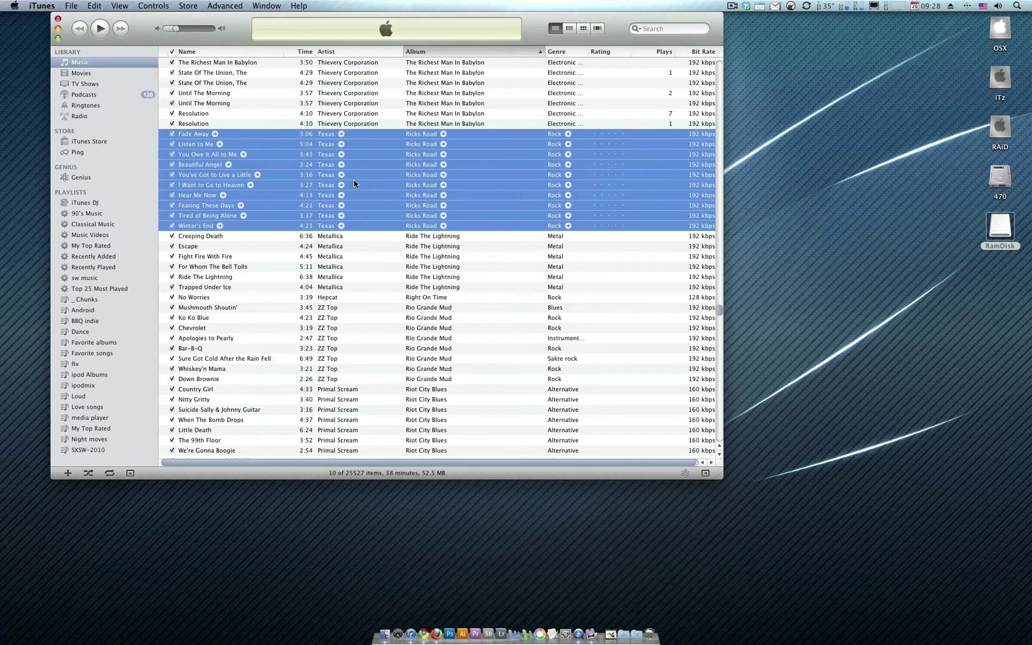
{"action": "left_click", "coordinate": [583, 28]}
{"action": "mouse_move", "coordinate": [564, 129]}
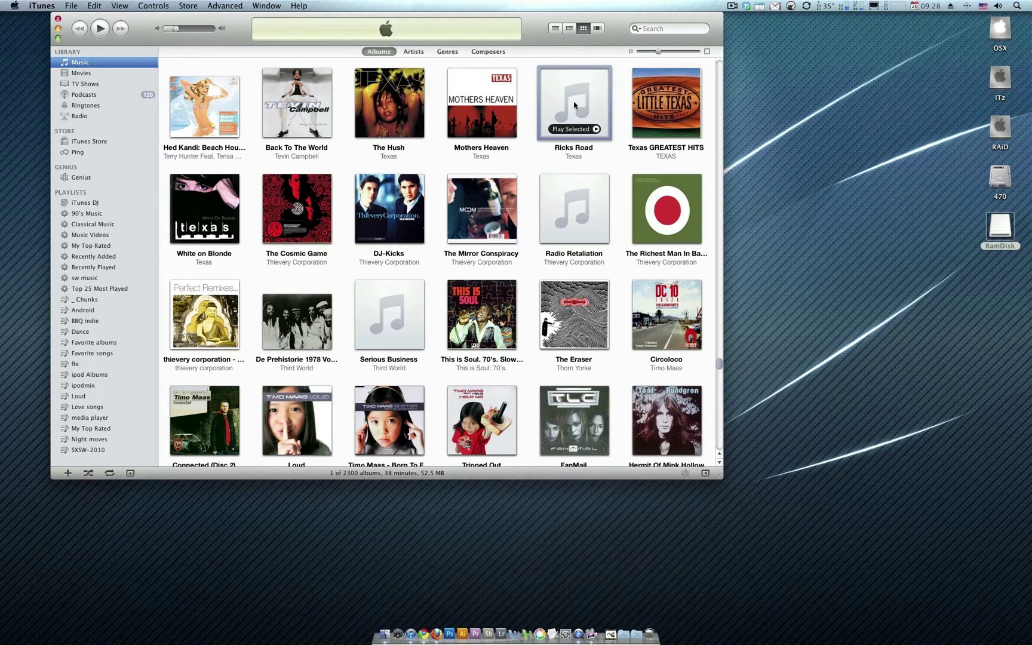
{"action": "left_click", "coordinate": [555, 28]}
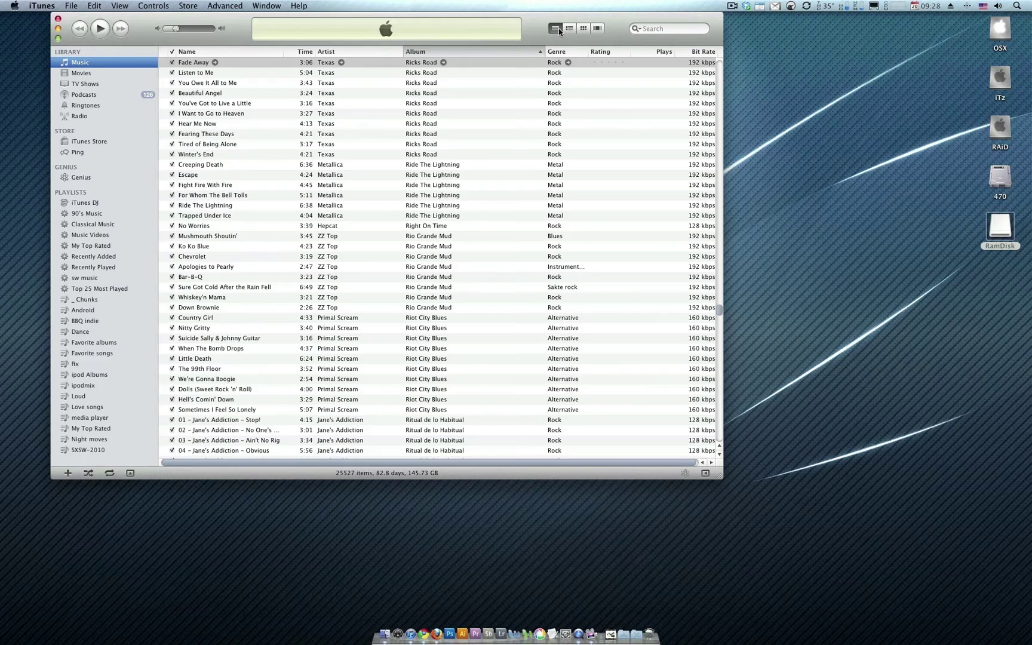
Select all Ricks Road tracks, from Fade Away through Winter's End, and open their Multiple Item Information dialog
{"action": "scroll", "coordinate": [507, 275], "scroll_direction": "up", "scroll_amount": 3}
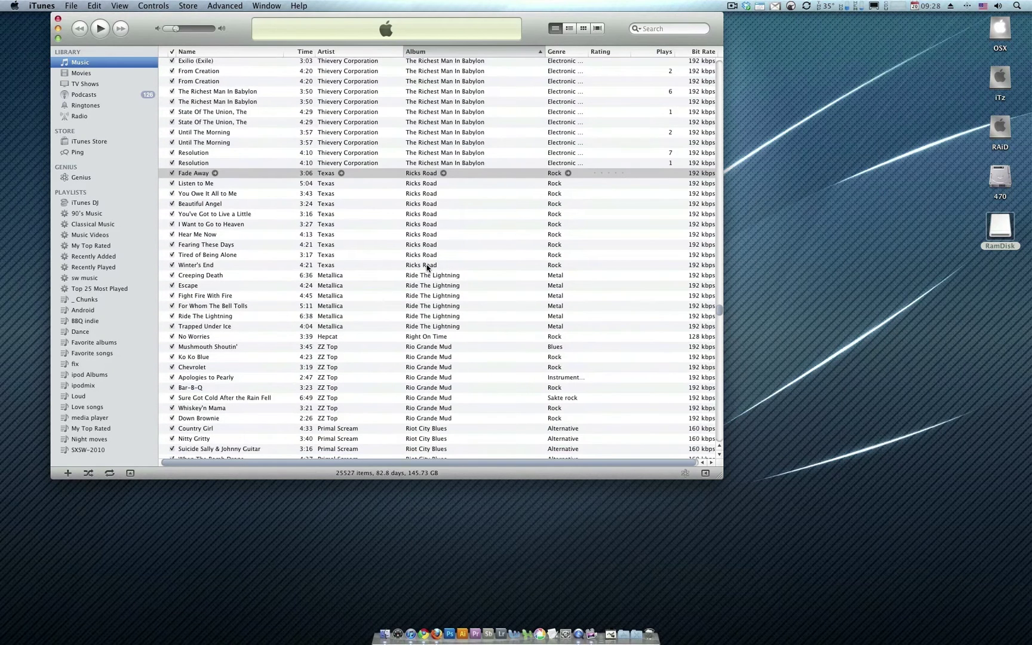
{"action": "left_click", "coordinate": [412, 175]}
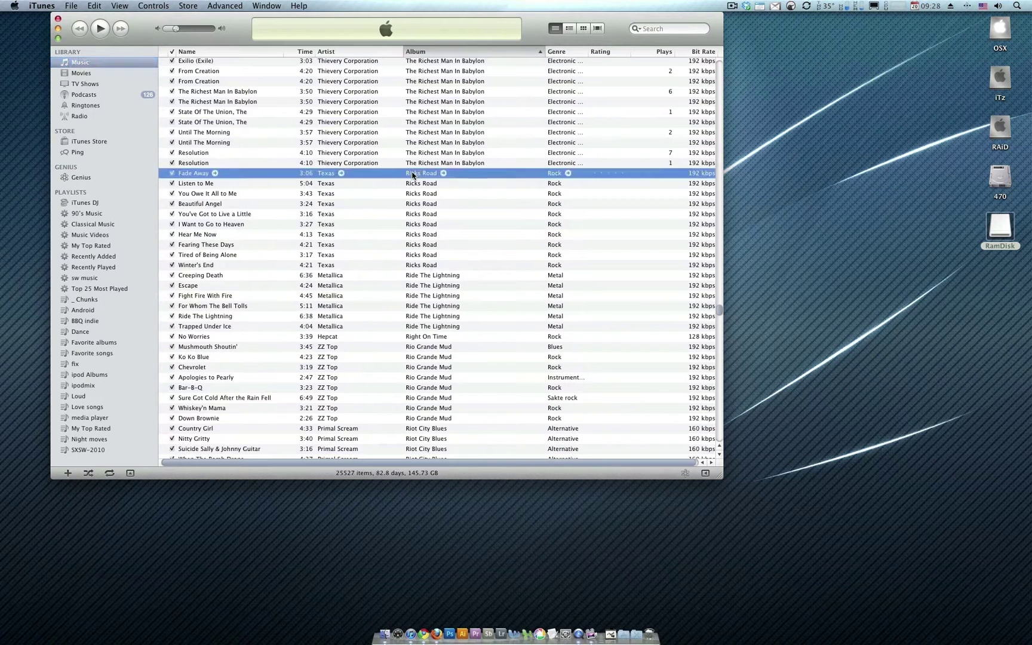
{"action": "left_click", "coordinate": [432, 266], "text": "shift"}
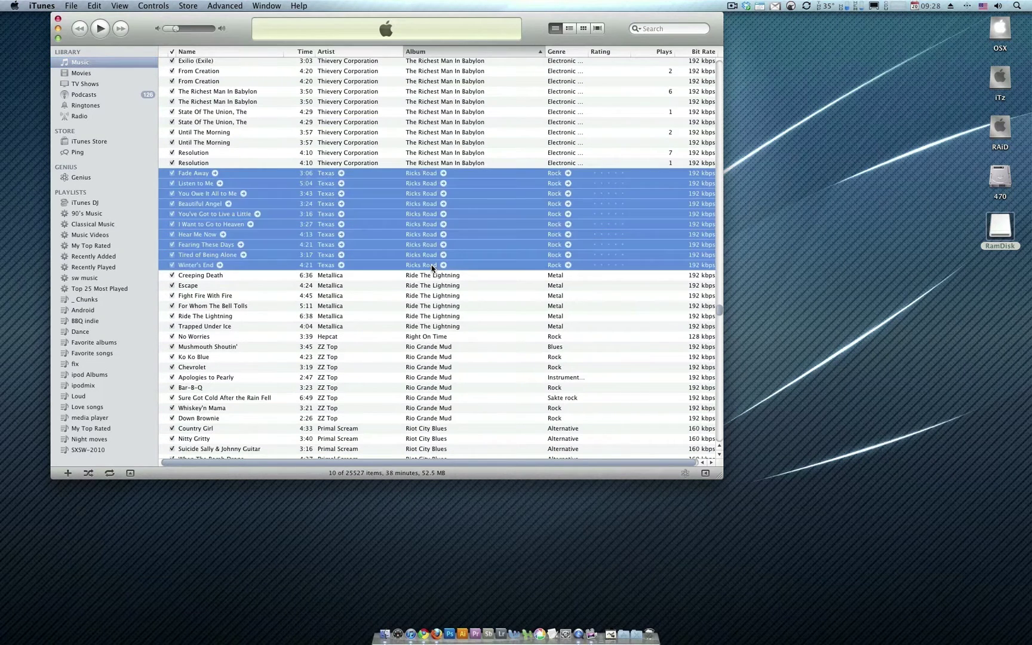
{"action": "right_click", "coordinate": [396, 190]}
{"action": "left_click", "coordinate": [403, 192]}
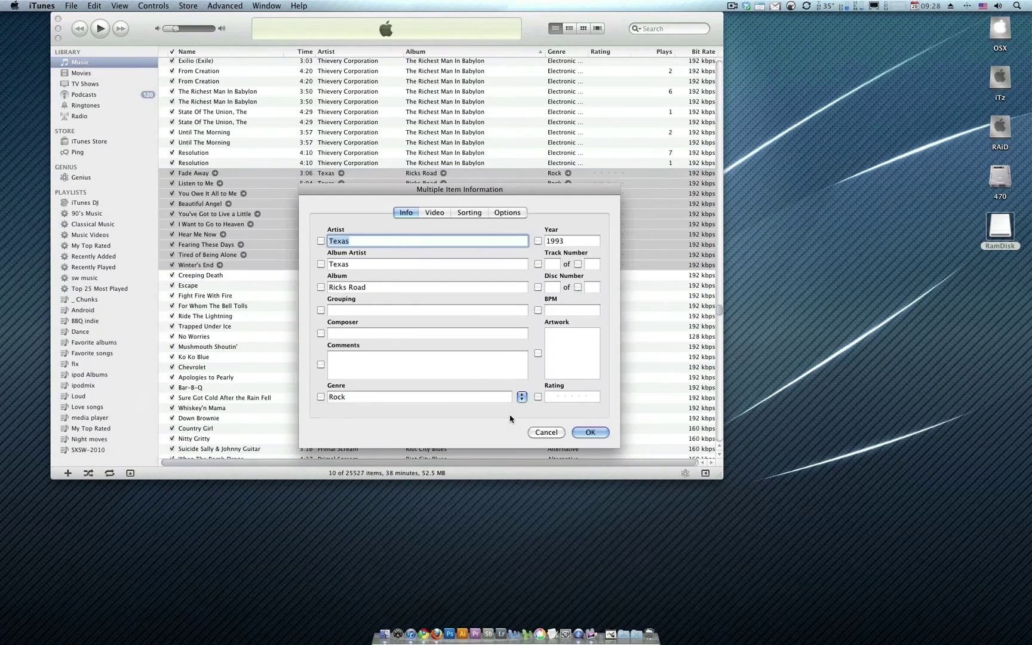
Clear the Album Artist value and replace it with "Texas" copied from the Artist field
{"action": "double_click", "coordinate": [352, 266]}
{"action": "key", "text": "BackSpace"}
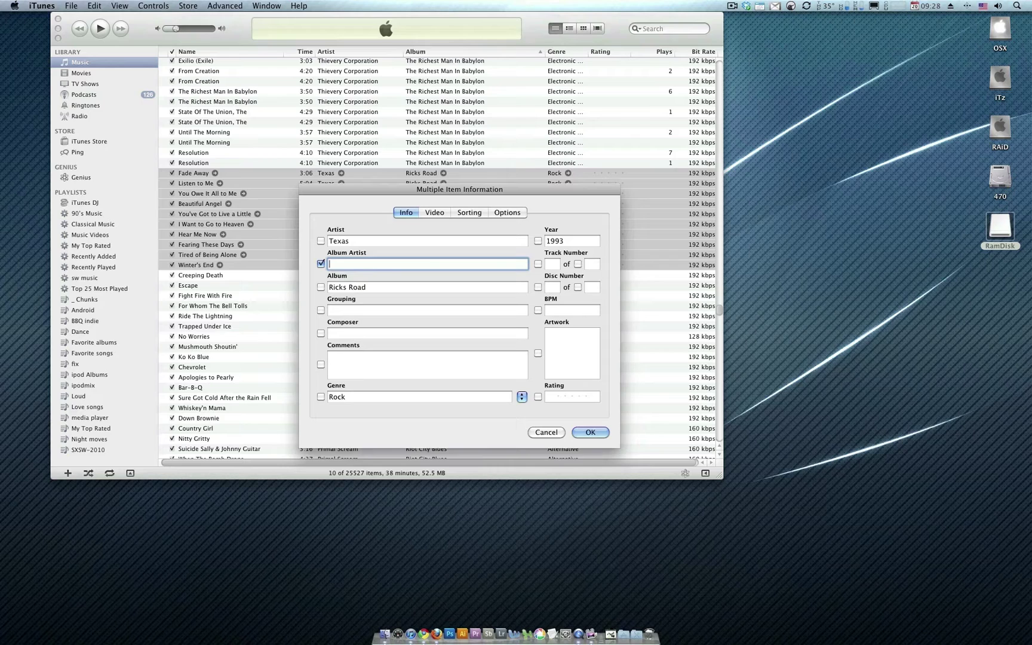
{"action": "double_click", "coordinate": [355, 242]}
{"action": "key", "text": "super+c"}
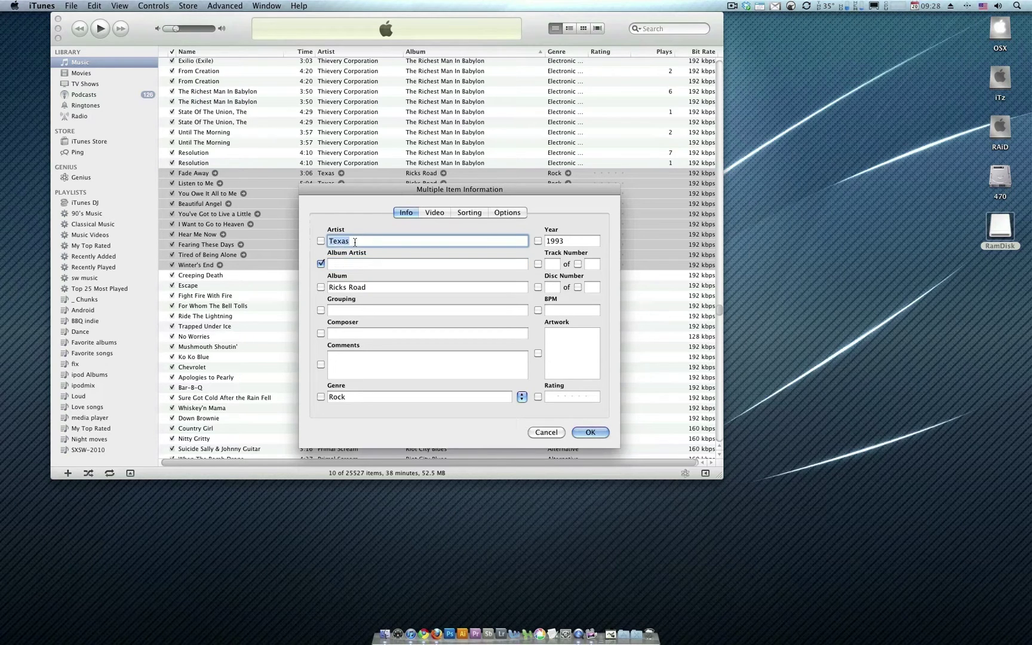
{"action": "left_click", "coordinate": [367, 266]}
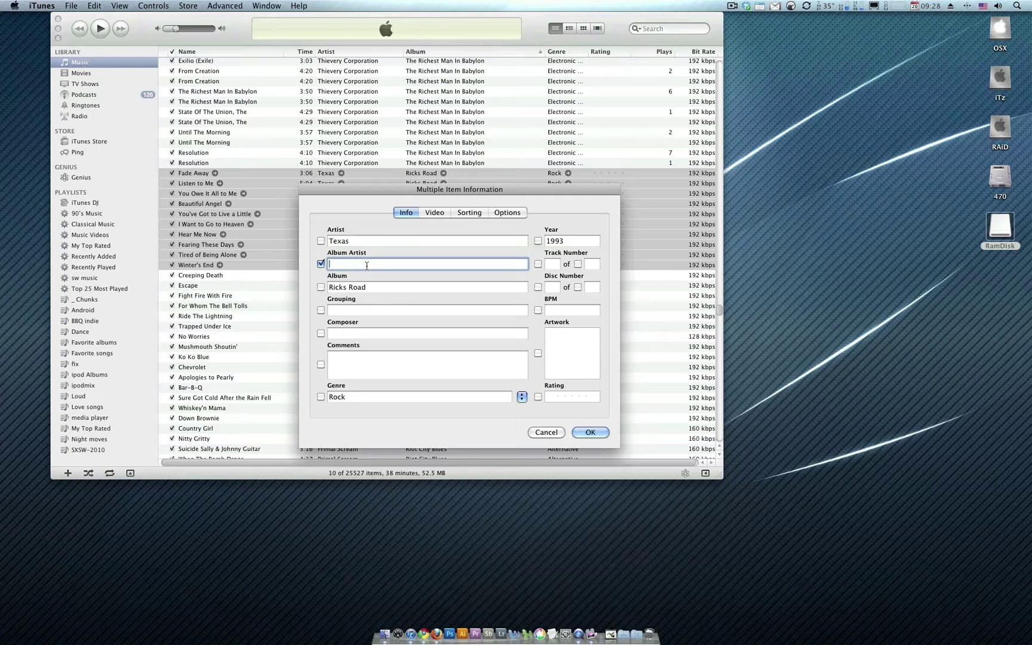
{"action": "key", "text": "super+v"}
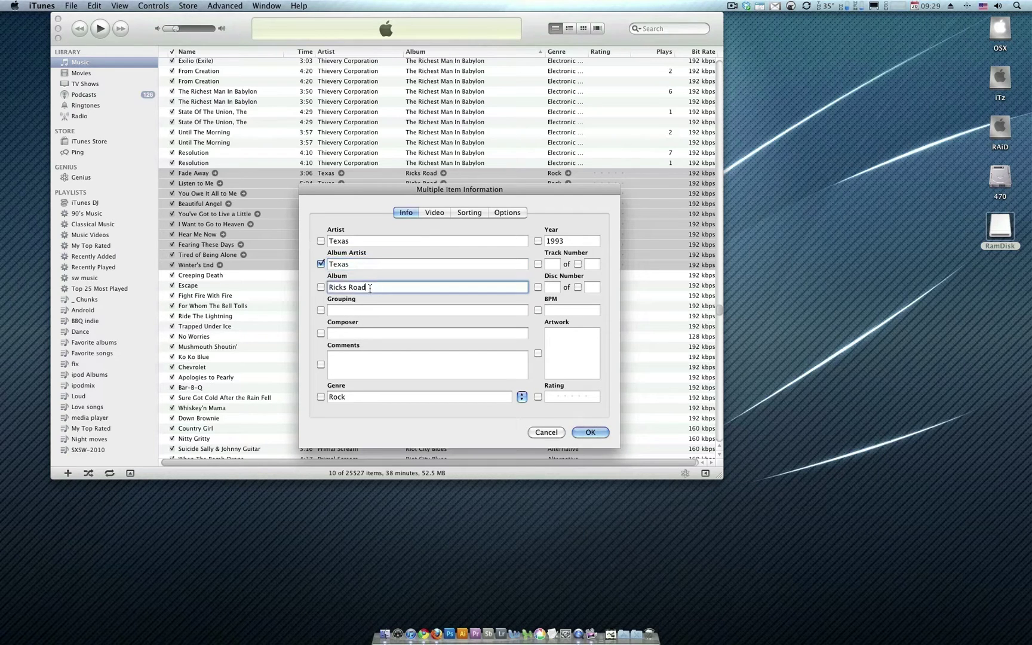
Copy the album title "Ricks Road" into the Album Artist field
{"action": "triple_click", "coordinate": [376, 287]}
{"action": "key", "text": "super+c"}
{"action": "left_click", "coordinate": [357, 264]}
{"action": "double_click", "coordinate": [357, 264]}
{"action": "key", "text": "super+v"}
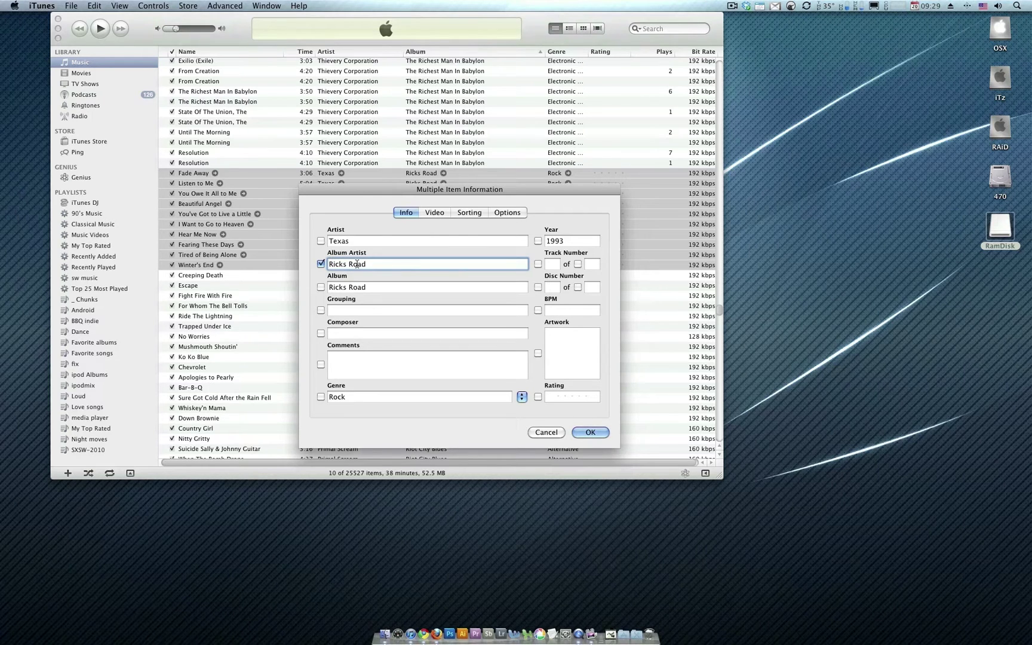
Replace the Album Artist entry "Ricks Road" with the artist name "Texas"
{"action": "double_click", "coordinate": [382, 241]}
{"action": "key", "text": "super+c"}
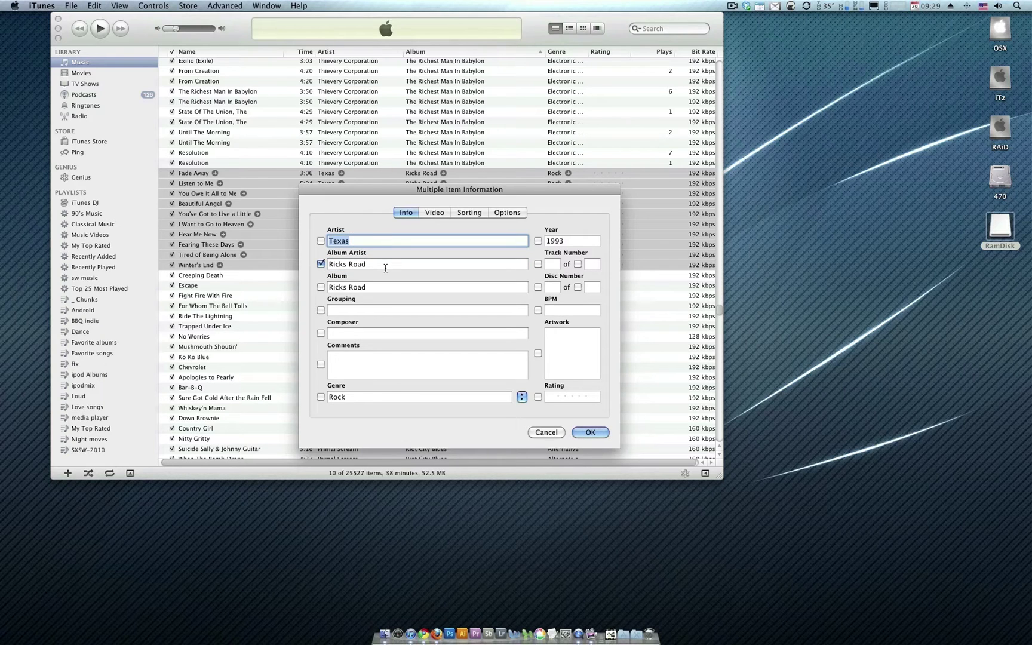
{"action": "left_click", "coordinate": [386, 266]}
{"action": "double_click", "coordinate": [385, 267]}
{"action": "key", "text": "super+a"}
{"action": "key", "text": "super+v"}
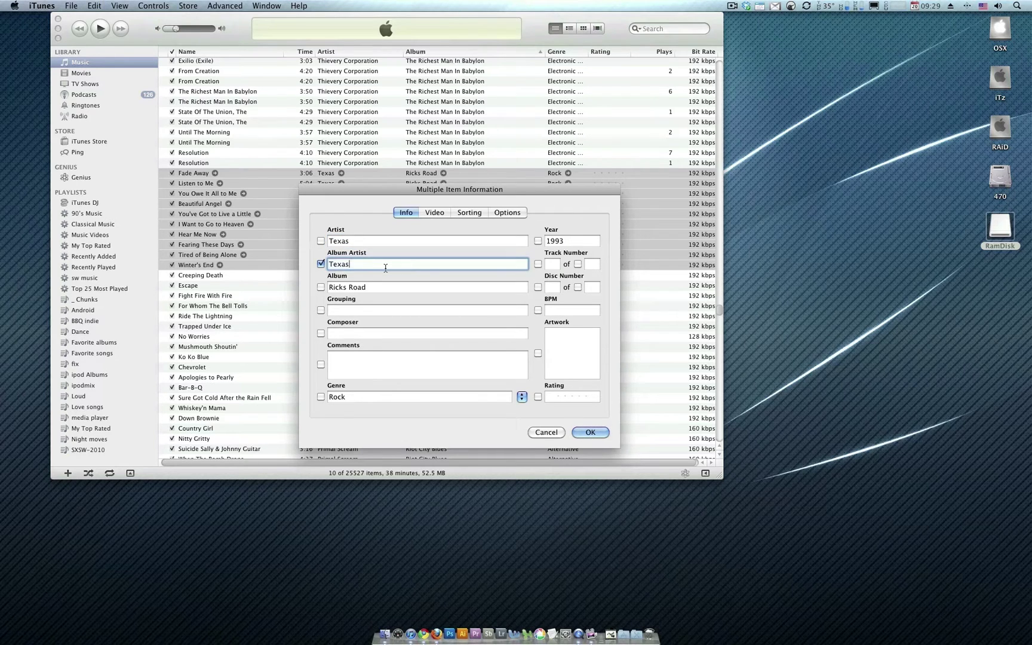
Switch to Chrome and save the 499 × 499 Ricks Road cover from jocknroll.co.uk to RamDisk as texasricks
{"action": "left_click", "coordinate": [424, 634]}
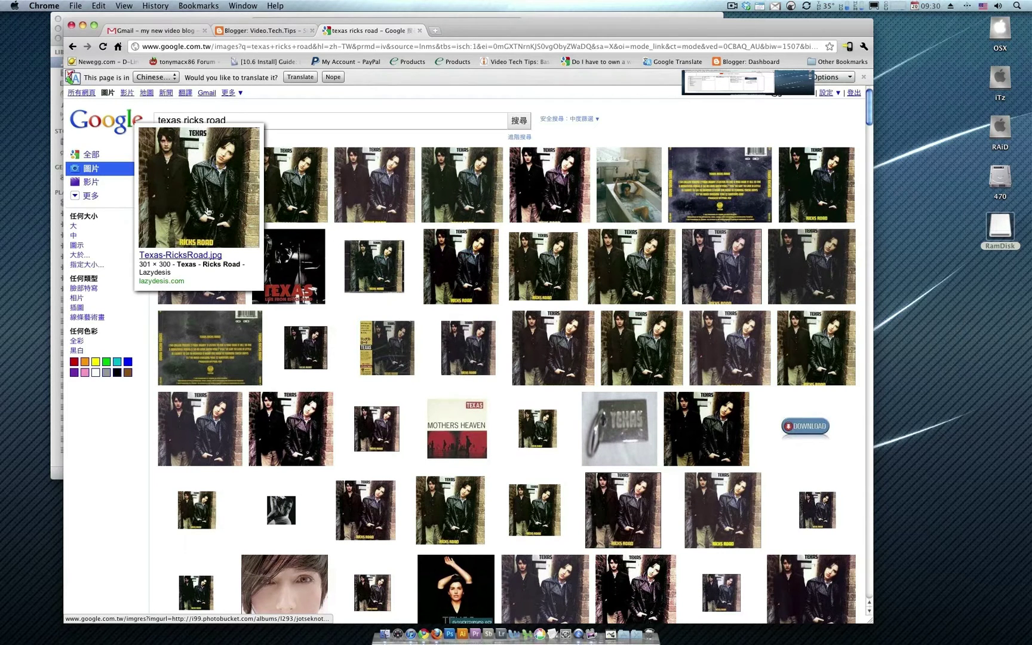
{"action": "mouse_move", "coordinate": [388, 191]}
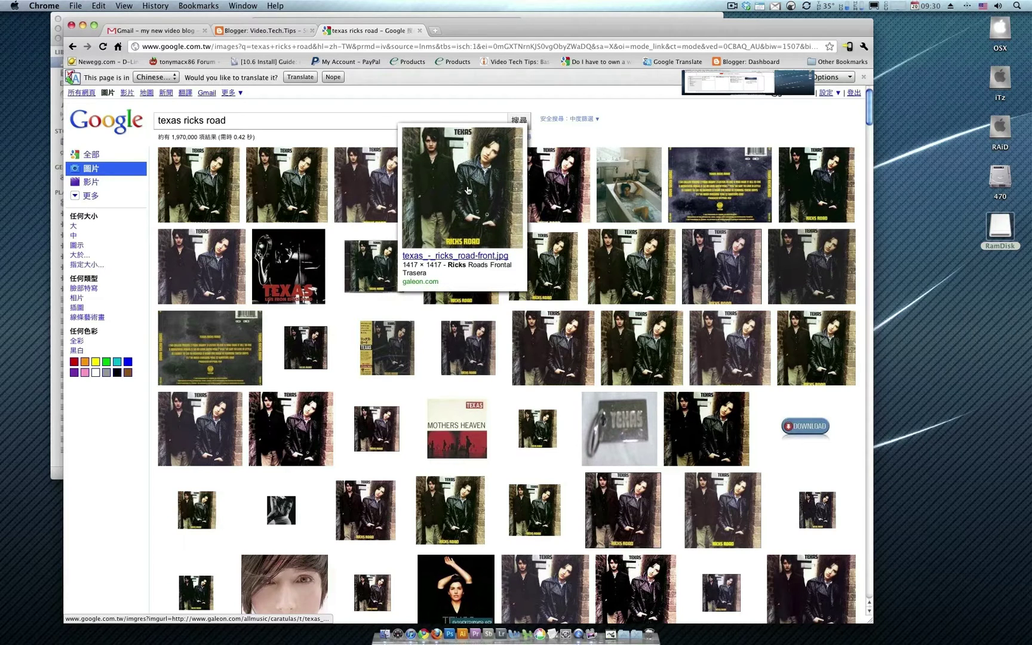
{"action": "mouse_move", "coordinate": [546, 191]}
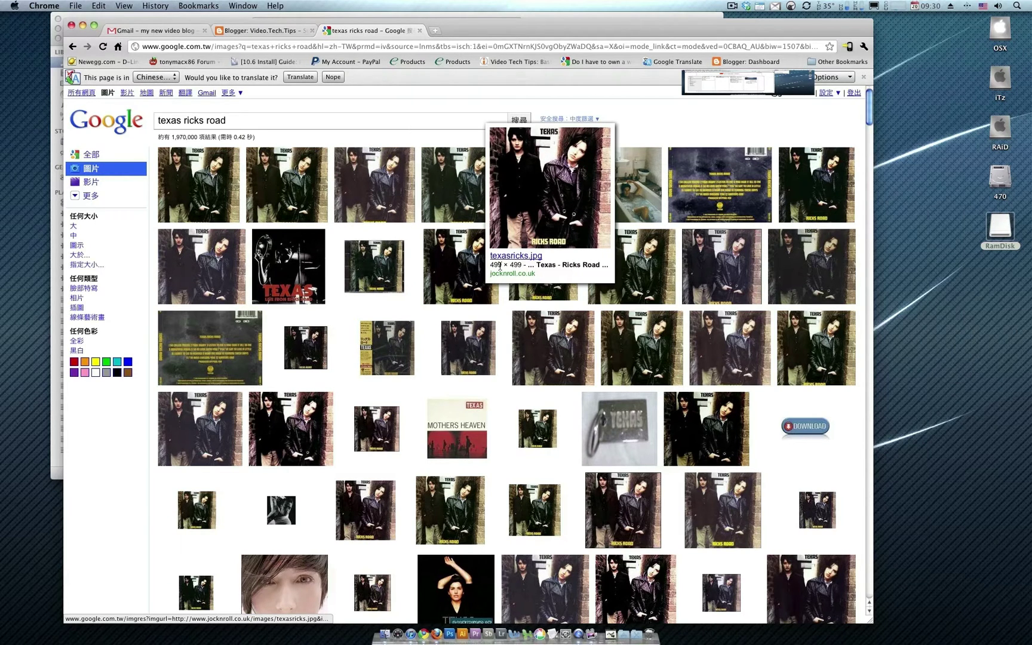
{"action": "left_click", "coordinate": [532, 205]}
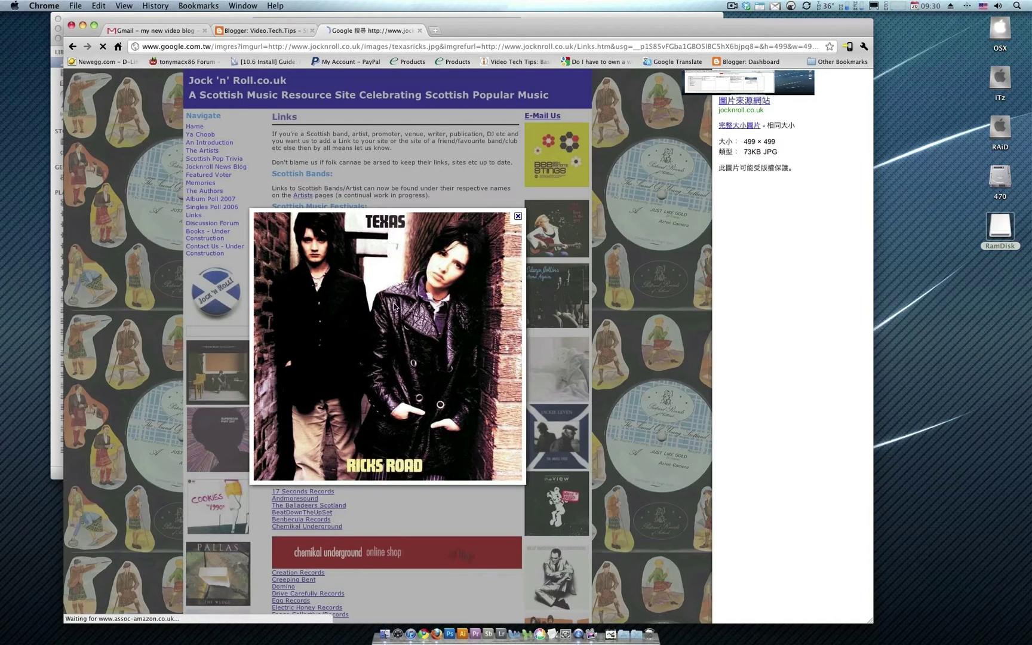
{"action": "left_click", "coordinate": [419, 308]}
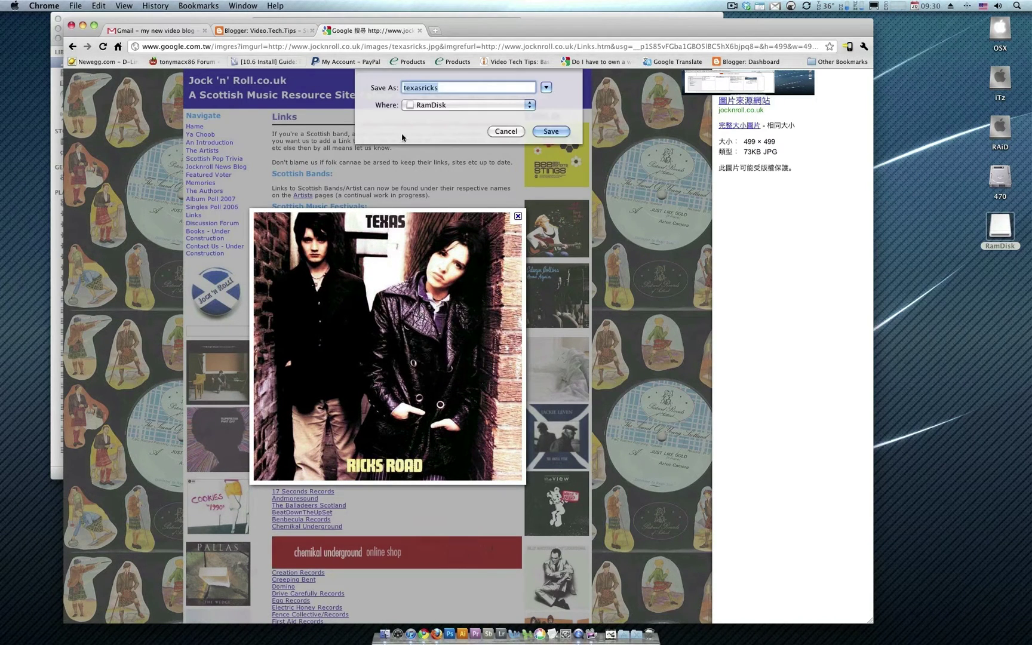
{"action": "key", "text": "Return"}
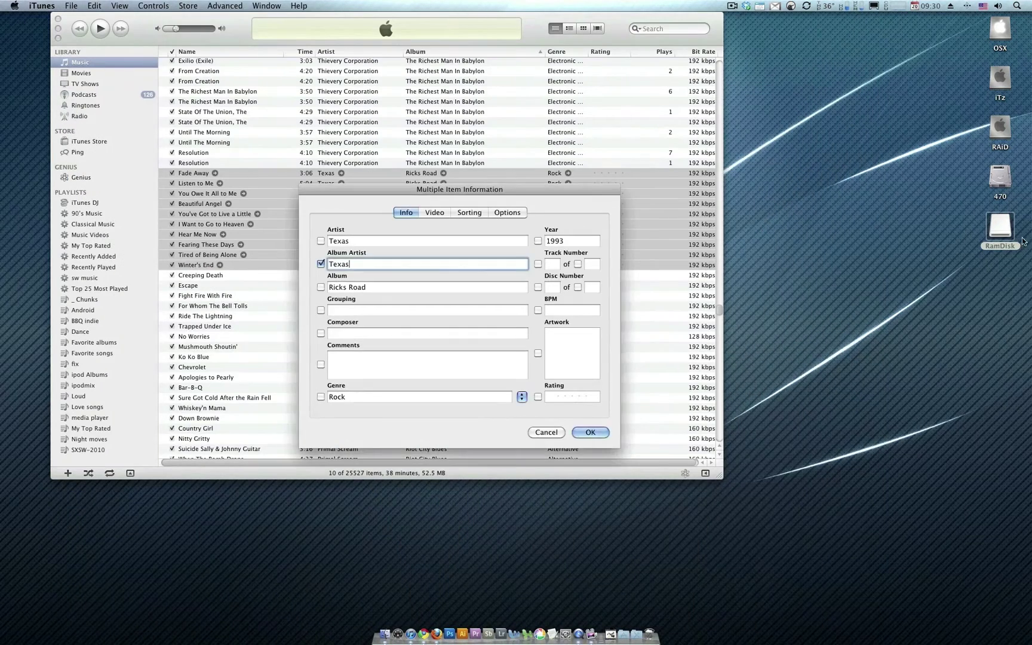
Apply texasricks.jpg from RamDisk as the artwork for the selected Ricks Road tracks, save the information, and close the RamDisk window
{"action": "double_click", "coordinate": [1000, 227]}
{"action": "left_click", "coordinate": [755, 296]}
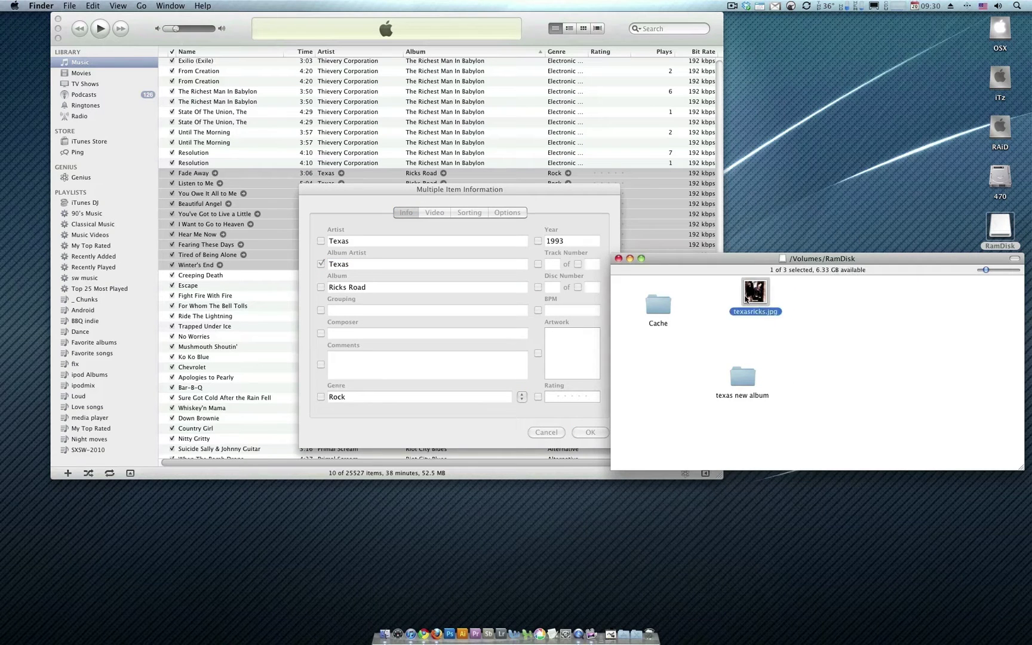
{"action": "left_click_drag", "start_coordinate": [757, 293], "coordinate": [581, 358]}
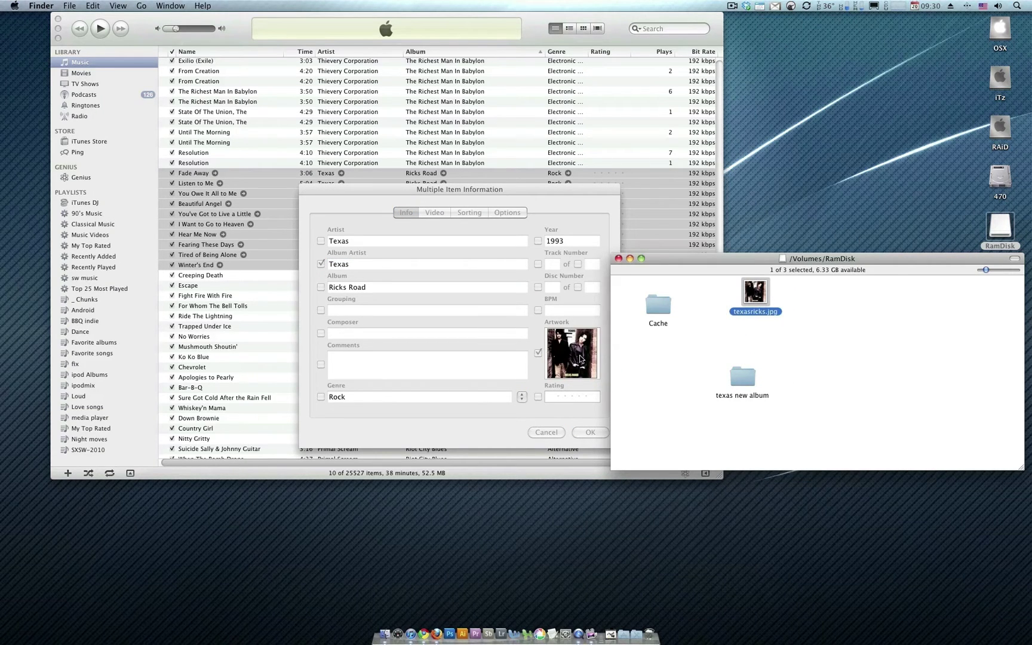
{"action": "left_click", "coordinate": [590, 432]}
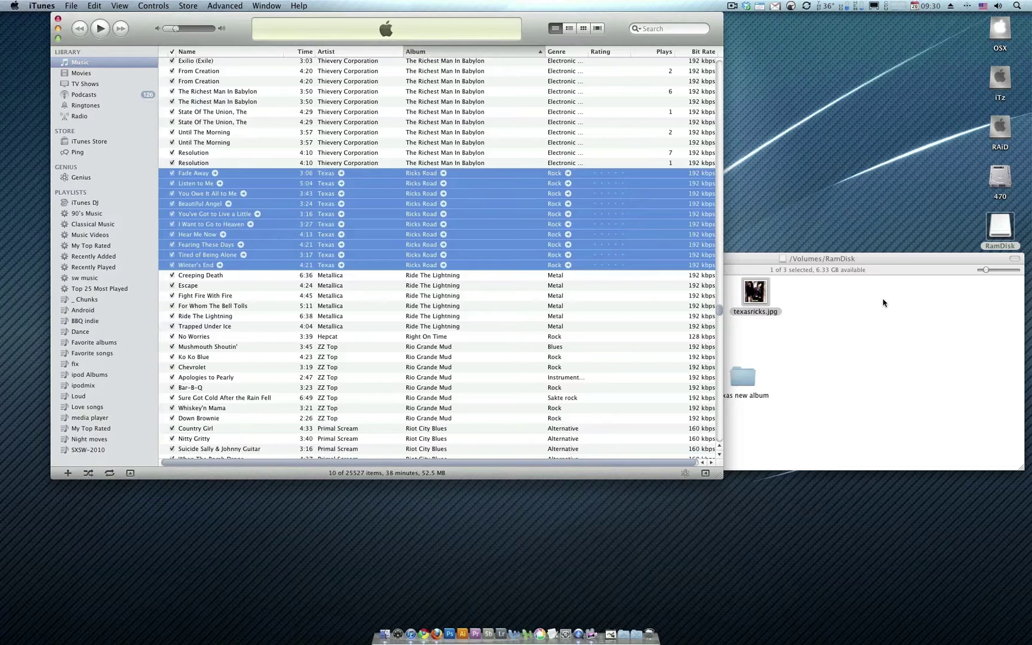
{"action": "left_click", "coordinate": [830, 267]}
{"action": "left_click", "coordinate": [619, 259]}
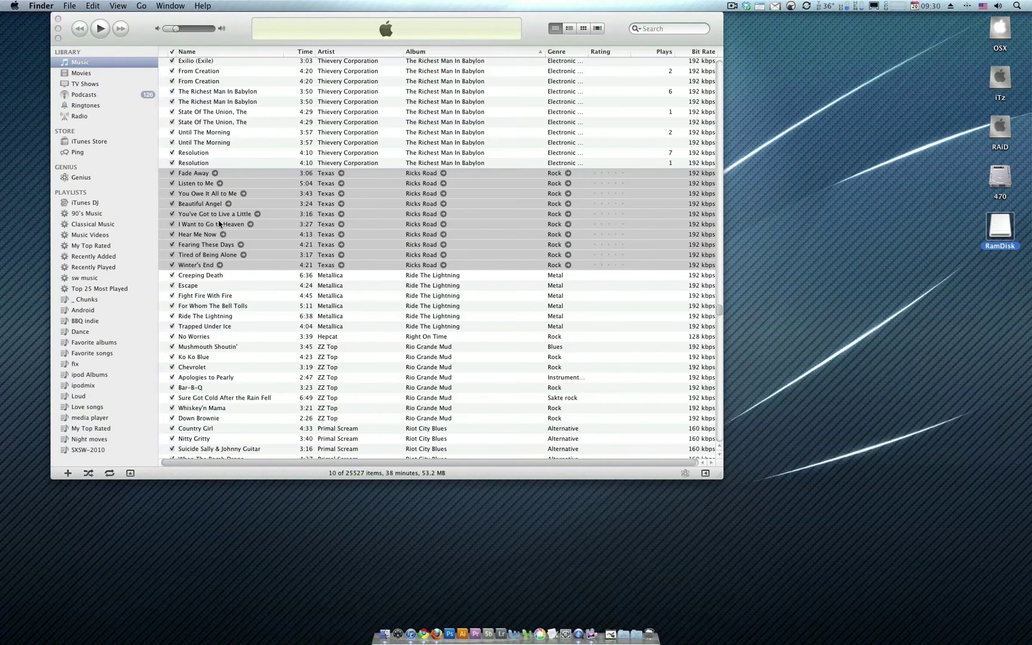
Create MP3 versions of all Ricks Road tracks from Fade Away through Winter's End in iTunes
{"action": "left_click", "coordinate": [500, 240]}
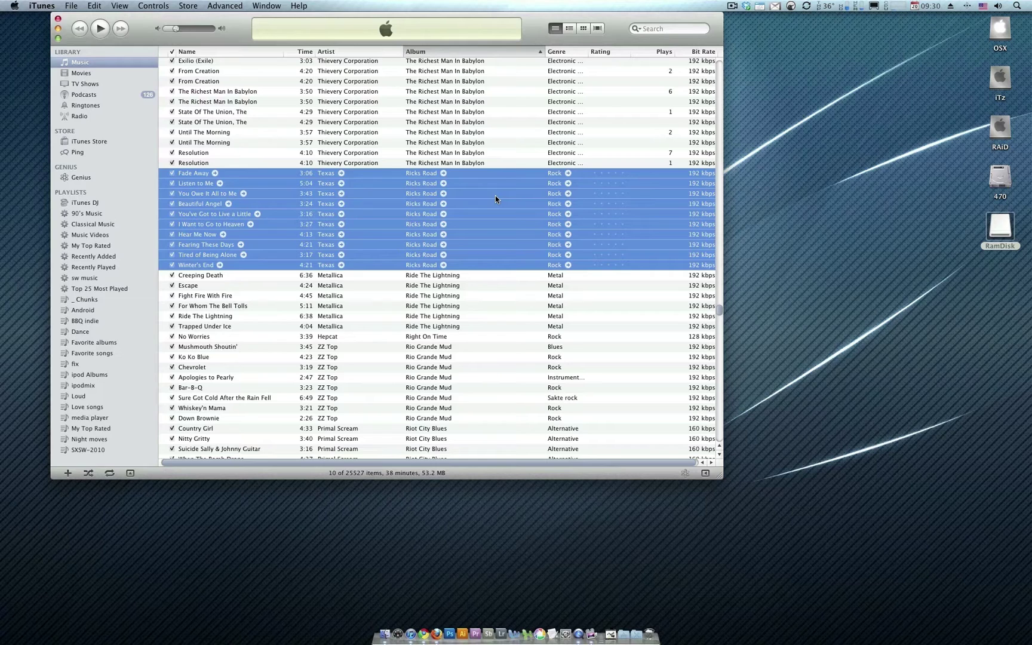
{"action": "left_click", "coordinate": [481, 173]}
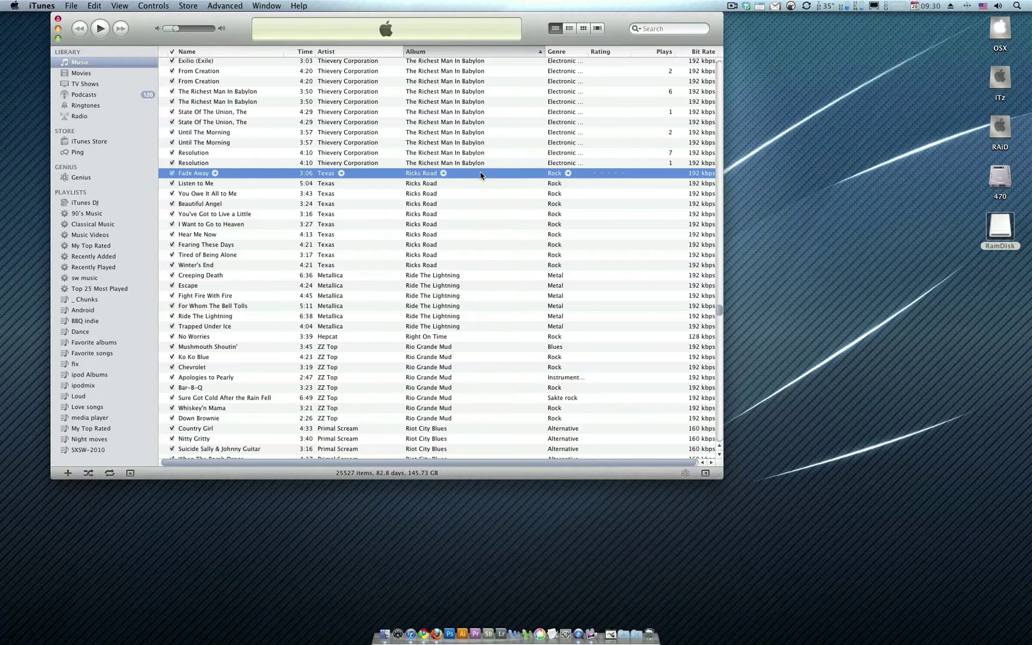
{"action": "left_click", "coordinate": [465, 266], "text": "shift"}
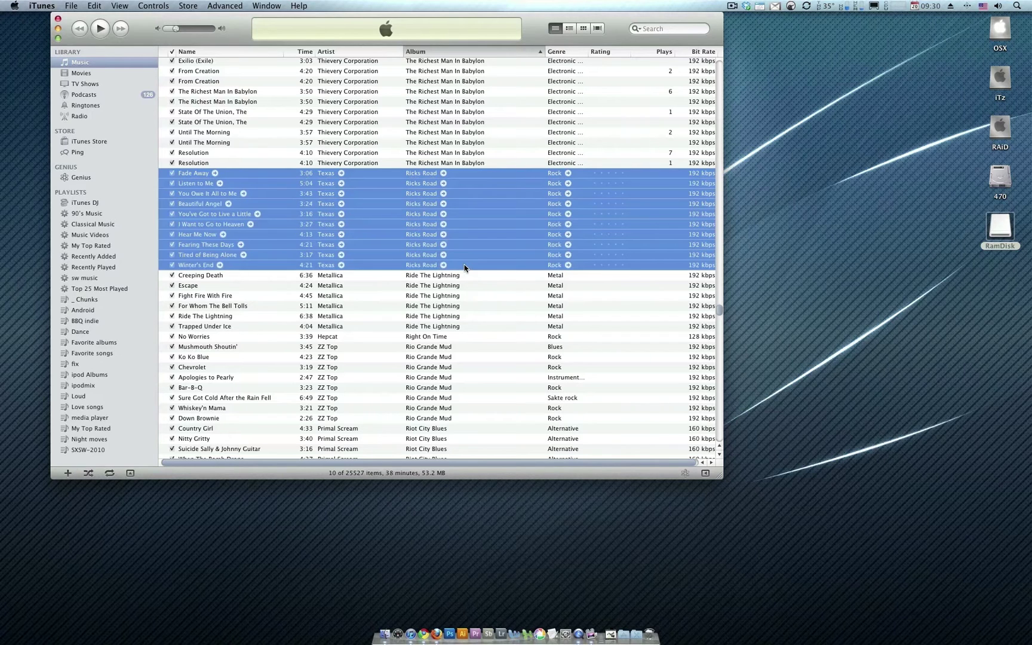
{"action": "right_click", "coordinate": [468, 210]}
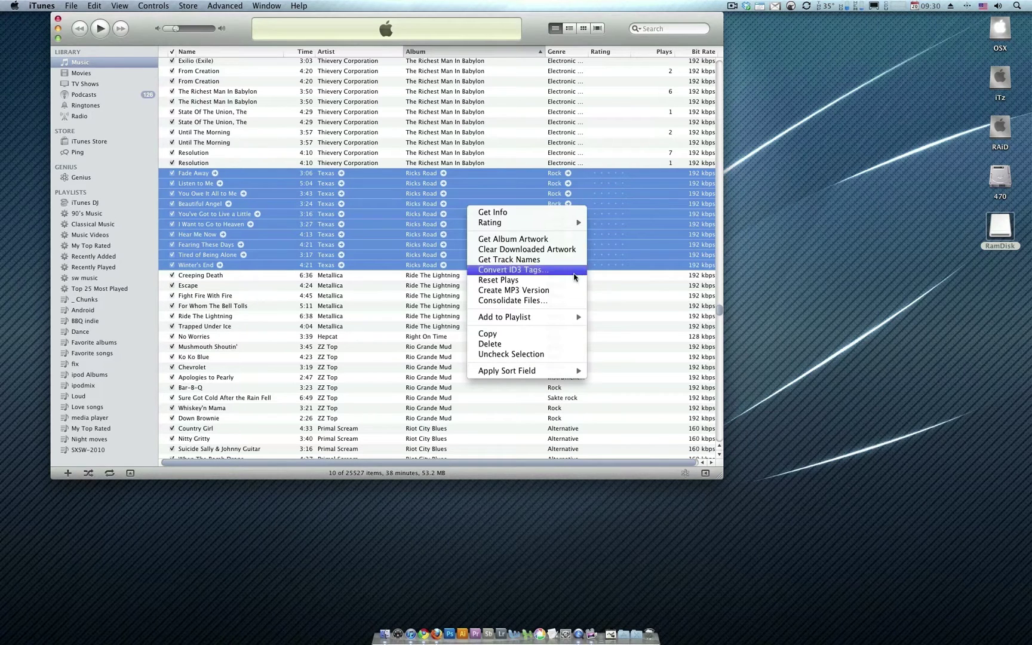
{"action": "left_click", "coordinate": [571, 290]}
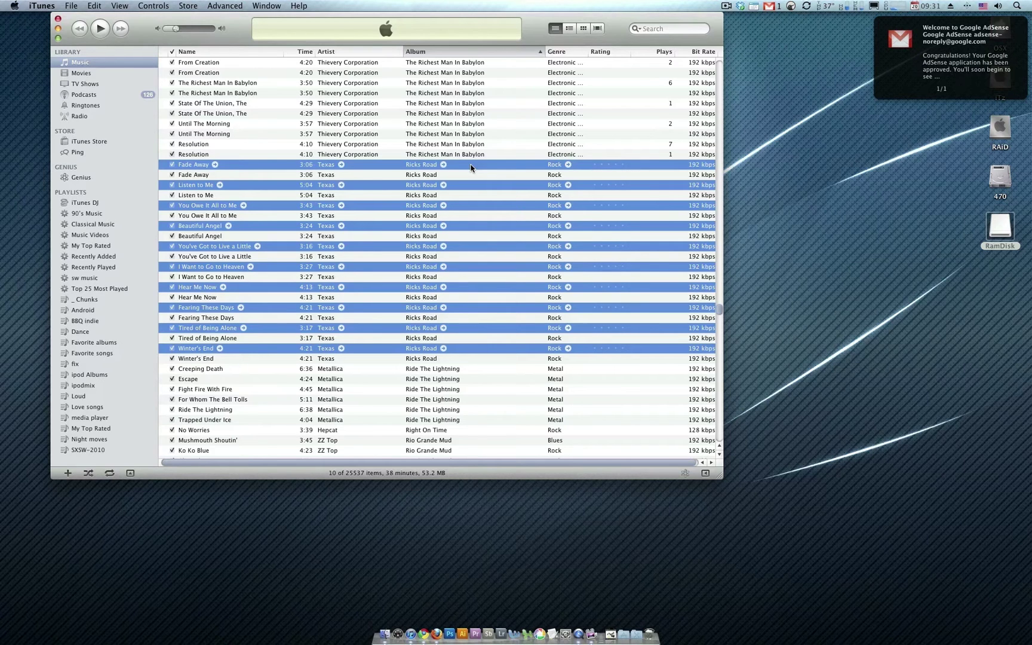
Remove the selected original Ricks Road tracks from the iTunes library, keeping the converted MP3 copies
{"action": "right_click", "coordinate": [471, 167]}
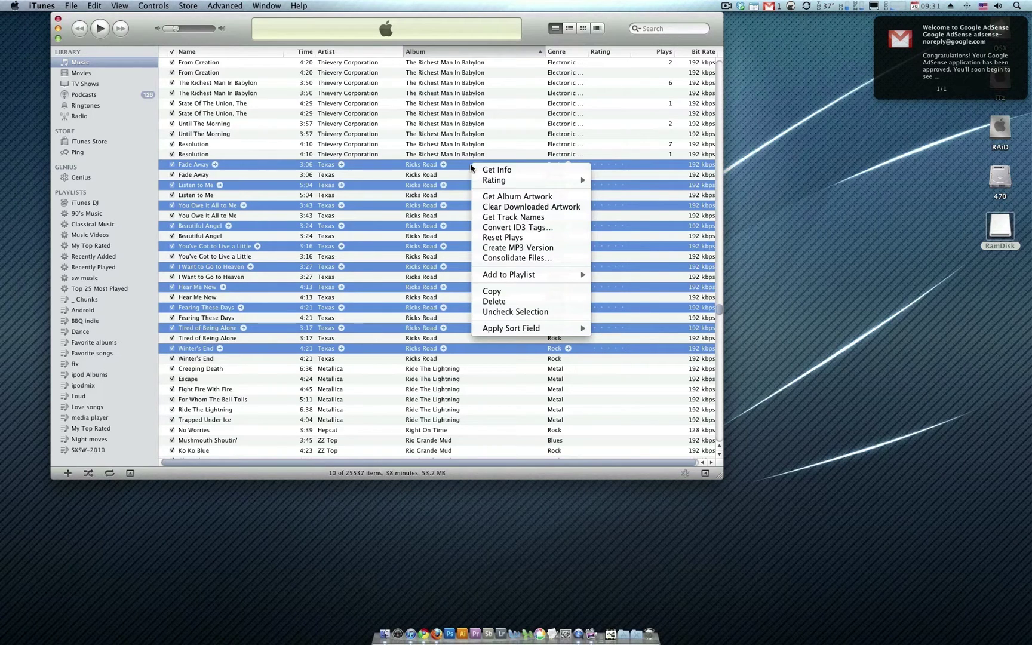
{"action": "left_click", "coordinate": [545, 303]}
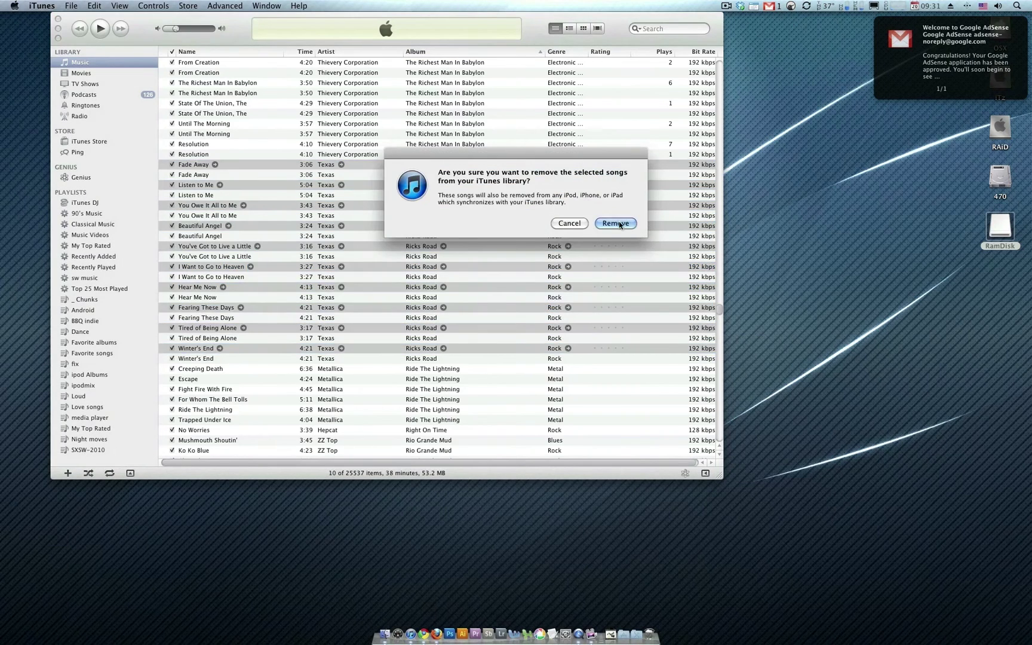
{"action": "left_click", "coordinate": [615, 223]}
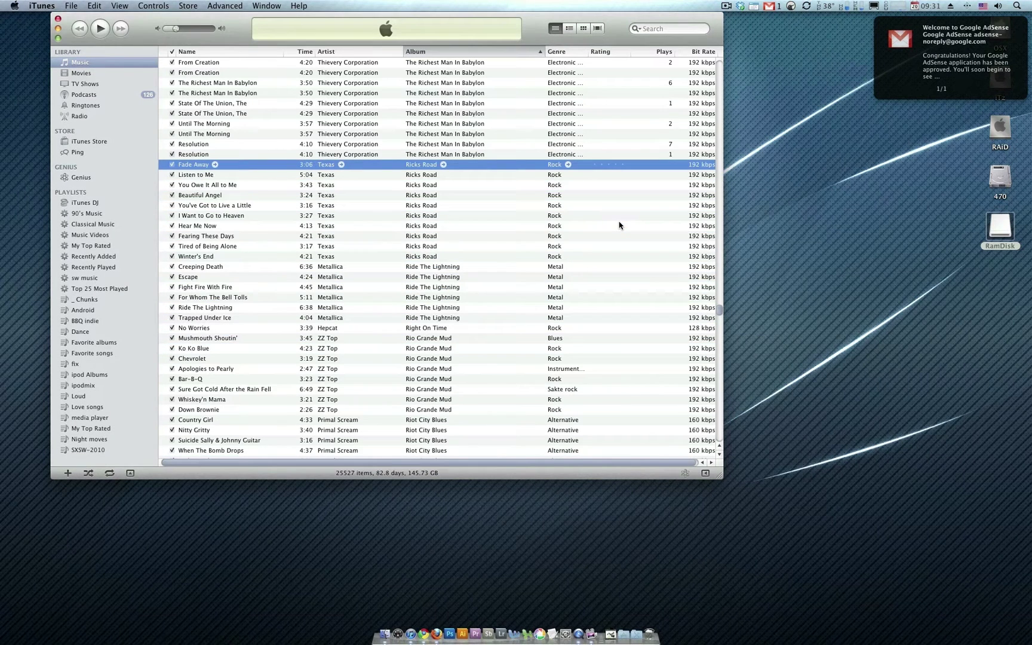
Examine the source files in the texas new album folder on RamDisk and close both folder windows
{"action": "double_click", "coordinate": [1000, 225]}
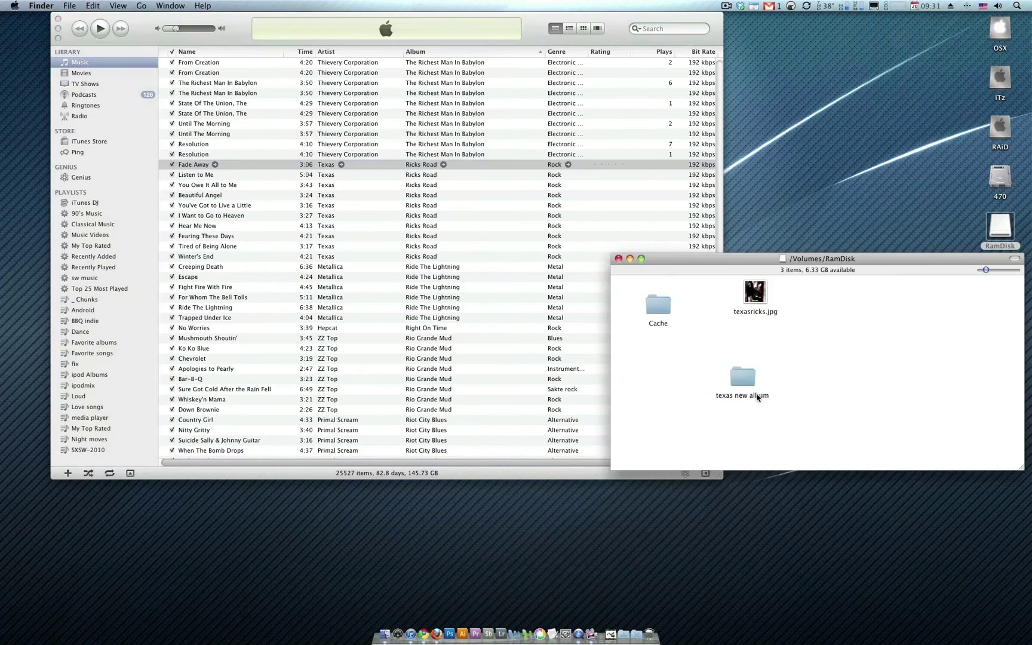
{"action": "double_click", "coordinate": [742, 374]}
{"action": "left_click_drag", "start_coordinate": [177, 277], "coordinate": [357, 279]}
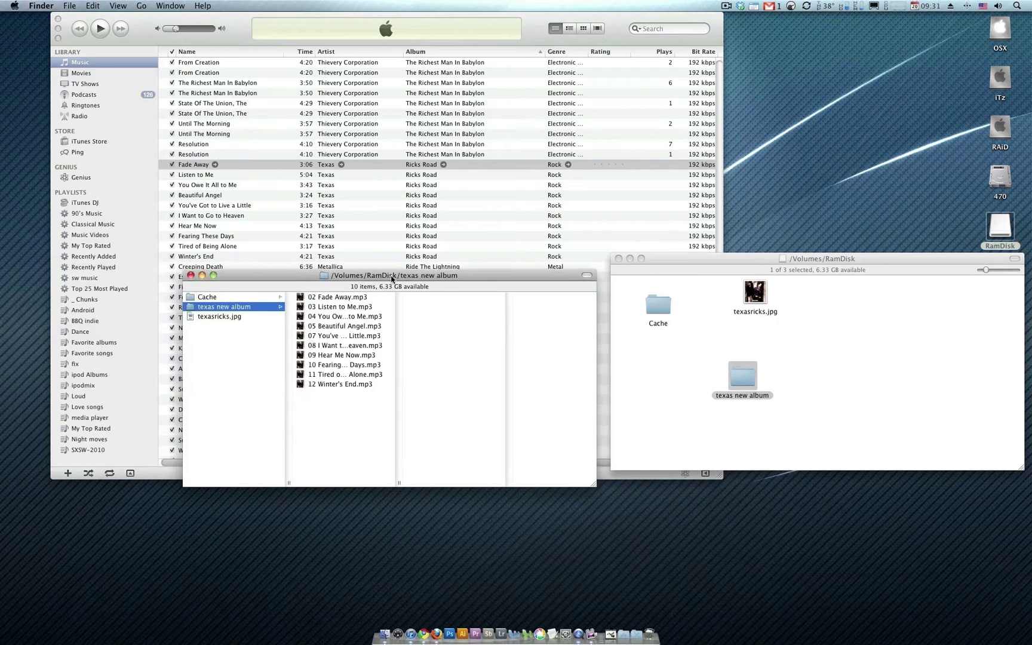
{"action": "left_click", "coordinate": [191, 275]}
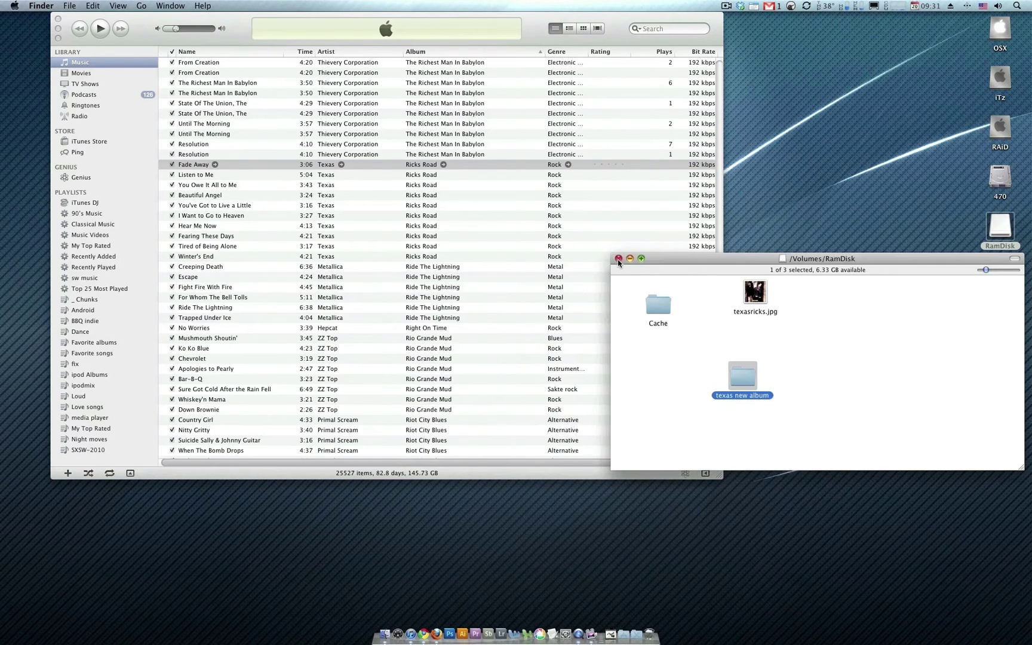
{"action": "left_click", "coordinate": [618, 259]}
Reveal Fade Away in Finder, check its library folder path and several tracks' artwork previews, and close the window
{"action": "left_click", "coordinate": [424, 166]}
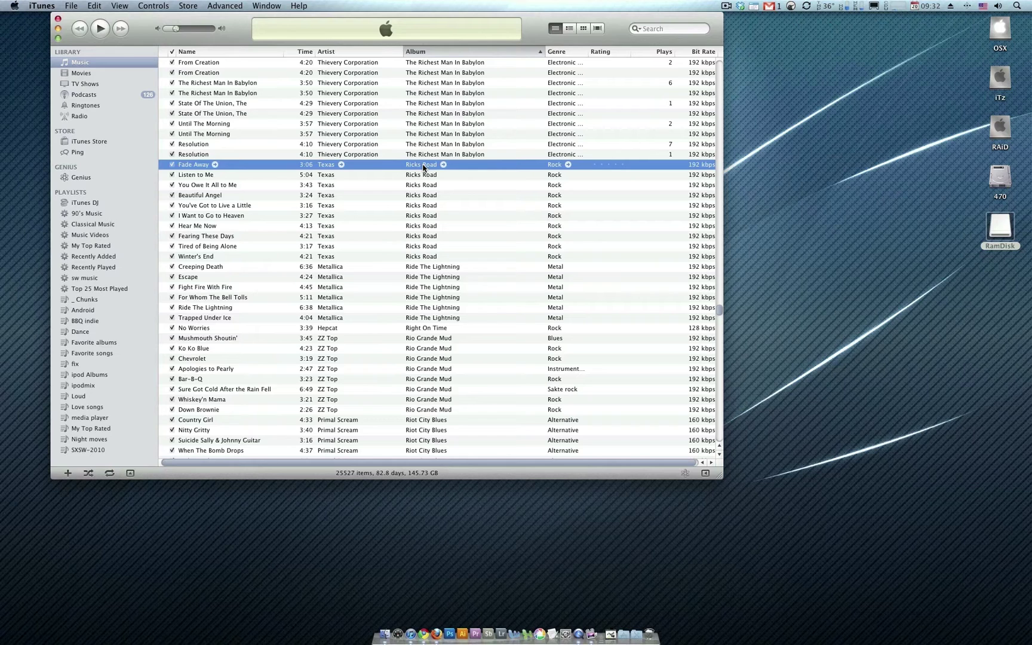
{"action": "right_click", "coordinate": [423, 167]}
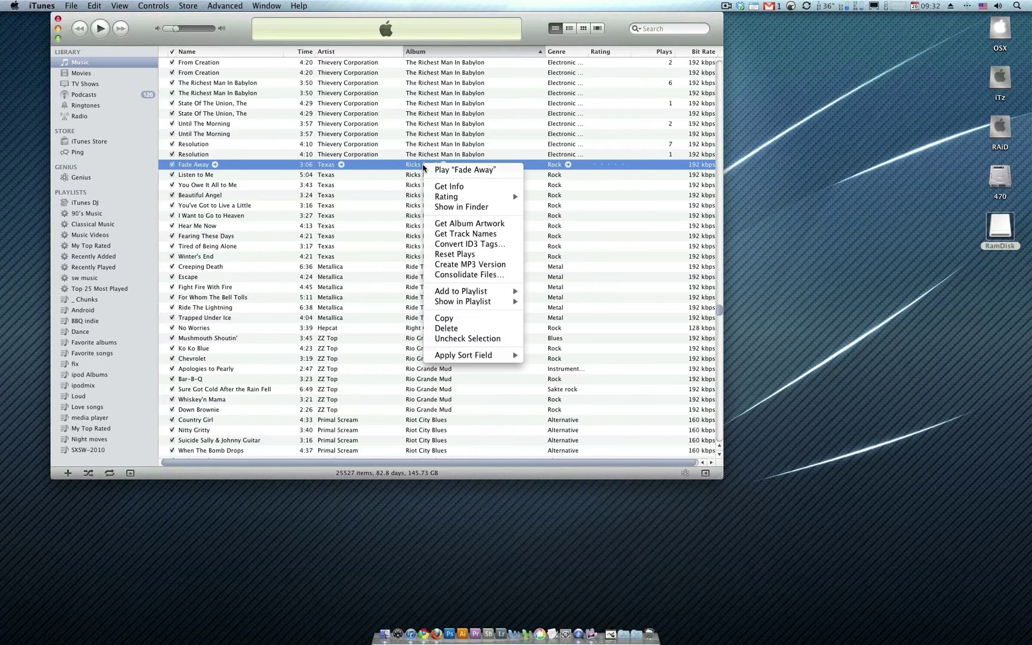
{"action": "left_click", "coordinate": [458, 209]}
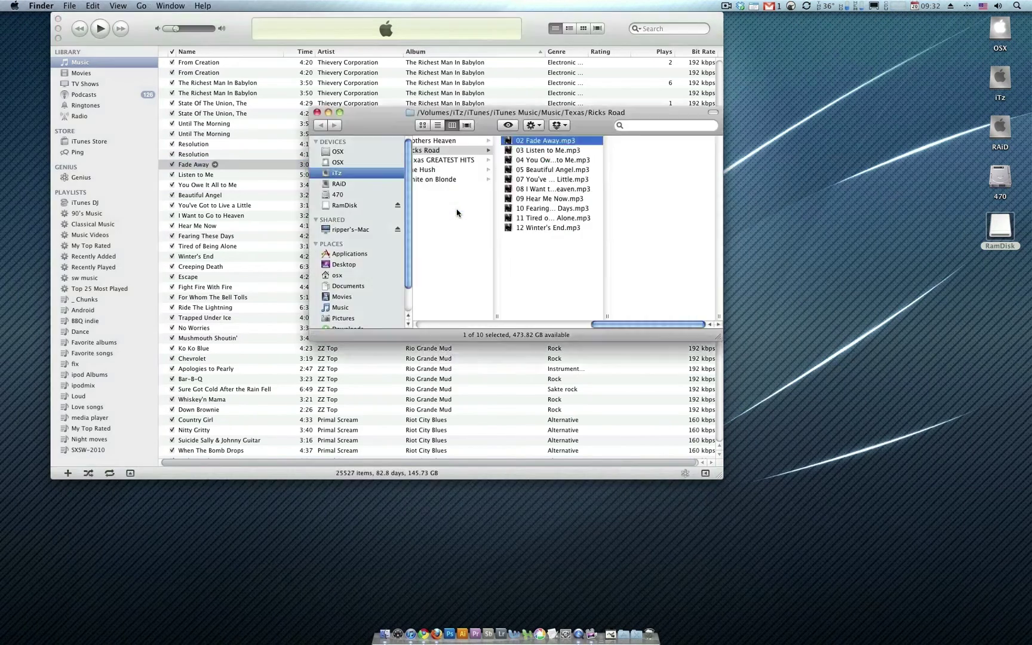
{"action": "scroll", "coordinate": [458, 213], "scroll_direction": "left", "scroll_amount": 5}
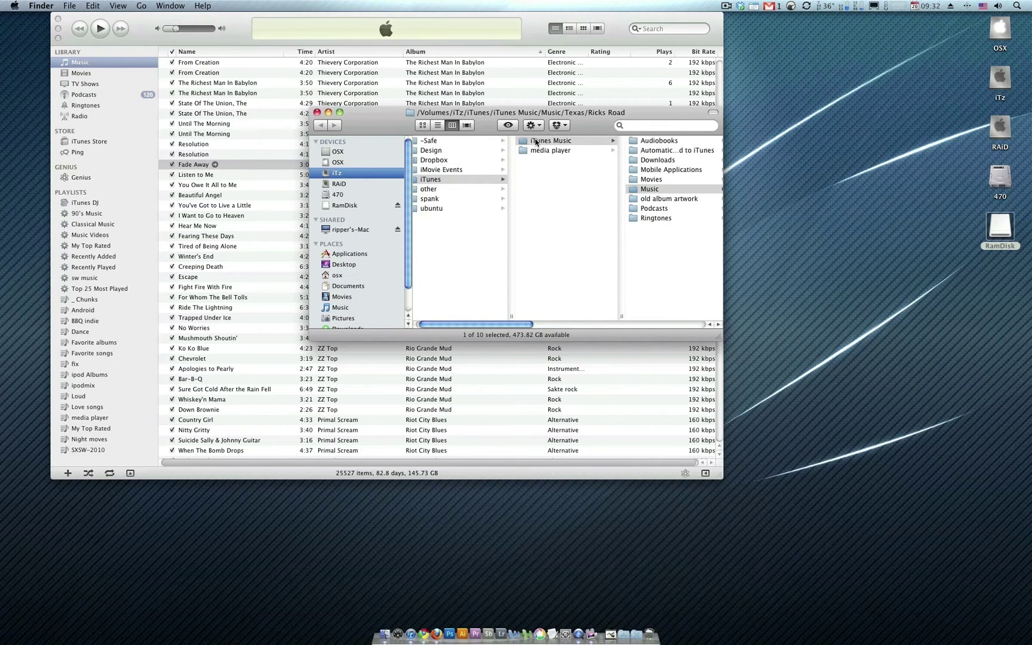
{"action": "scroll", "coordinate": [673, 186], "scroll_direction": "right", "scroll_amount": 5}
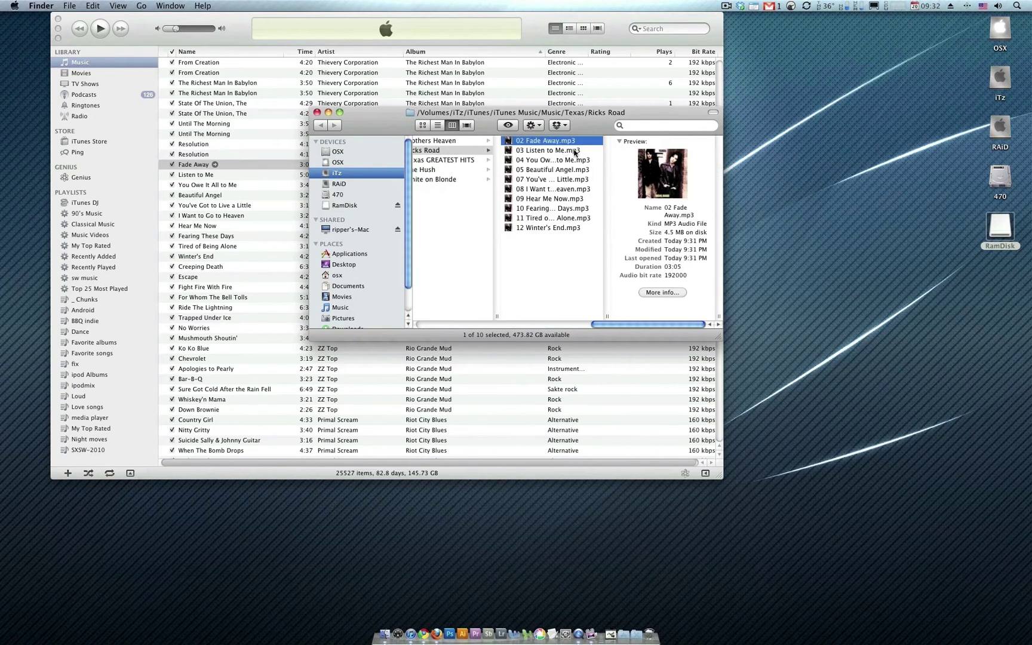
{"action": "left_click", "coordinate": [536, 152]}
{"action": "left_click", "coordinate": [534, 161]}
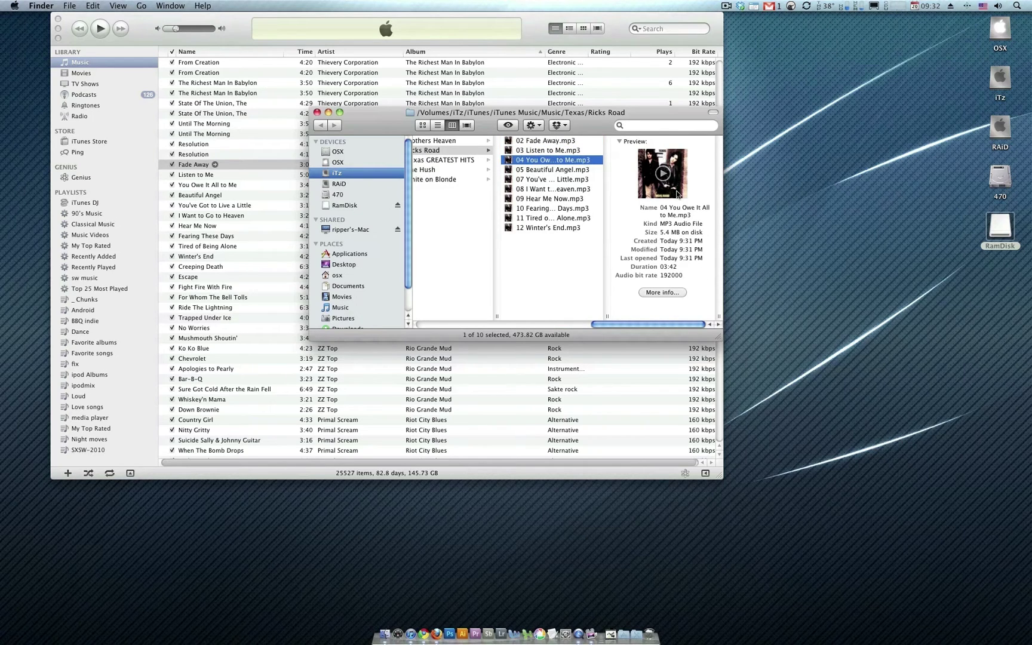
{"action": "left_click", "coordinate": [538, 170]}
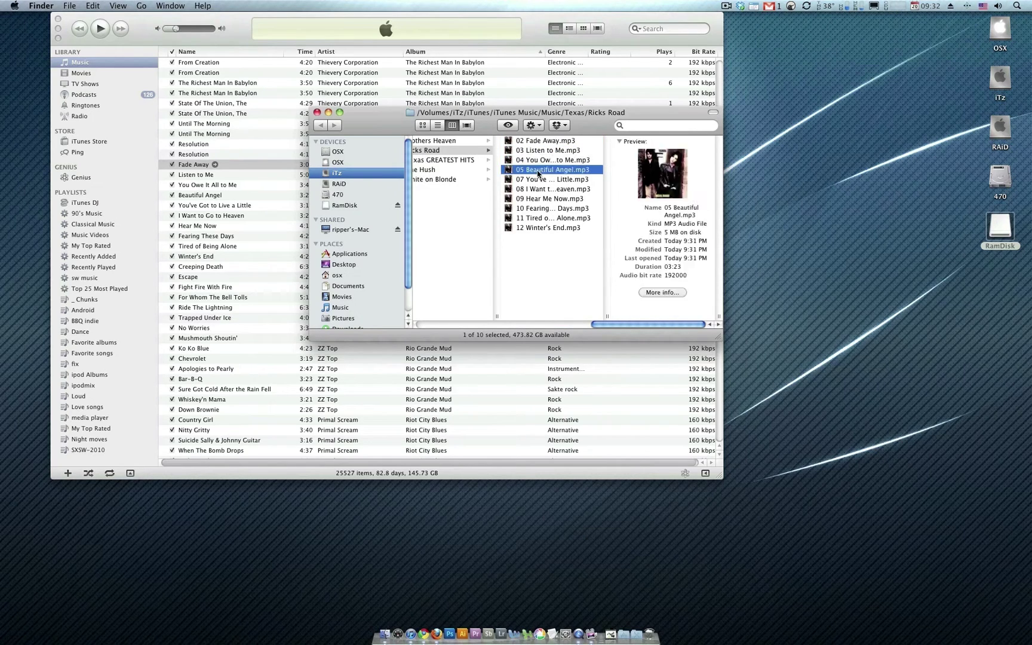
{"action": "left_click", "coordinate": [317, 115]}
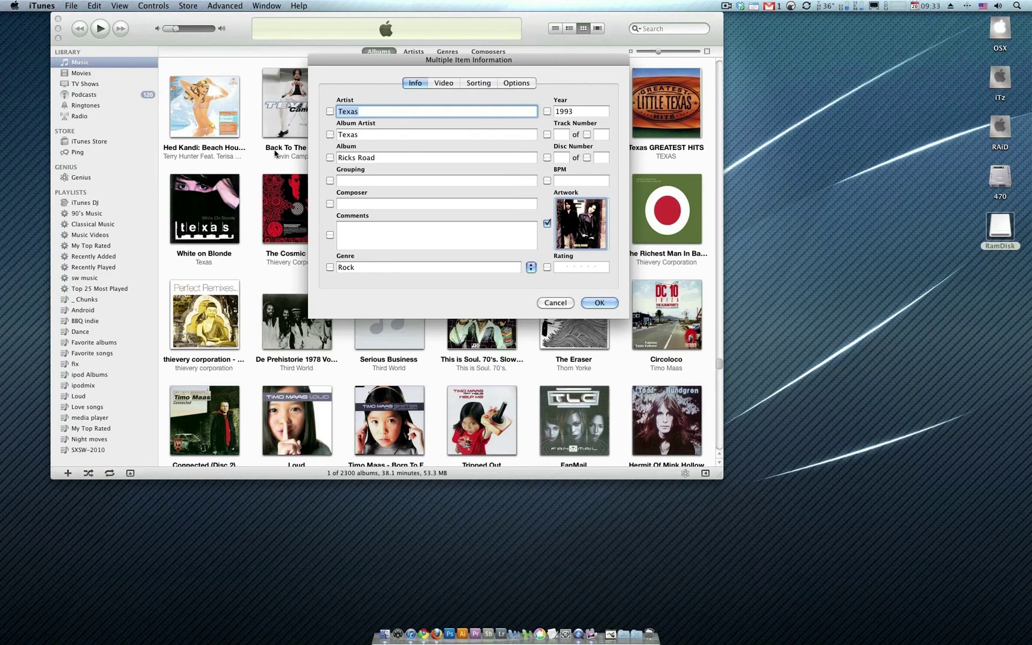
Save the cover artwork in the Ricks Road album's information and reveal the album's folder in Finder
{"action": "left_click", "coordinate": [602, 303]}
{"action": "mouse_move", "coordinate": [560, 102]}
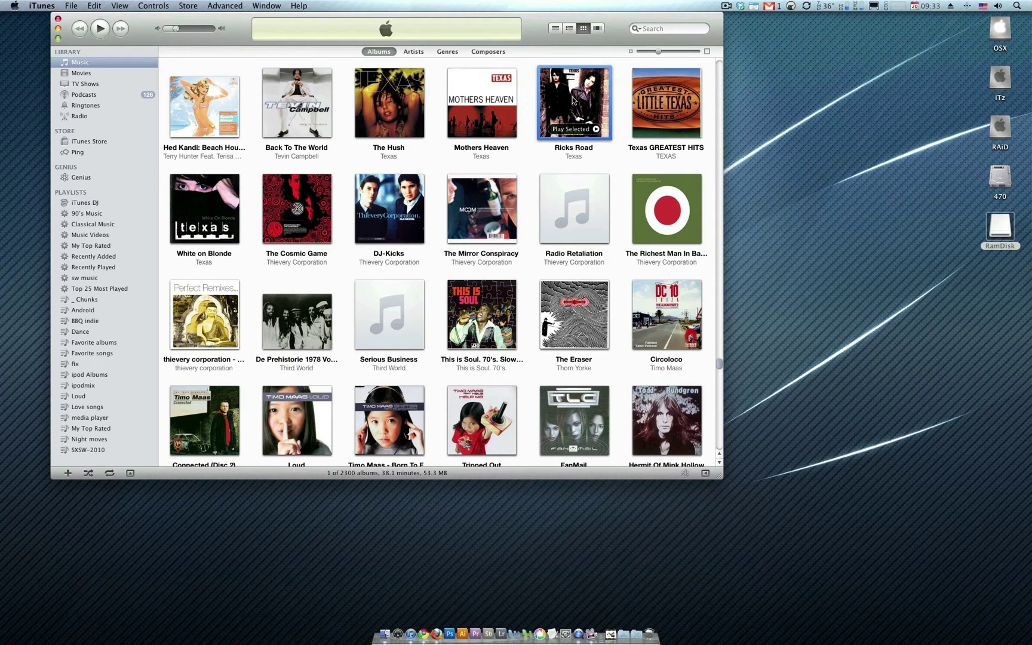
{"action": "right_click", "coordinate": [573, 100]}
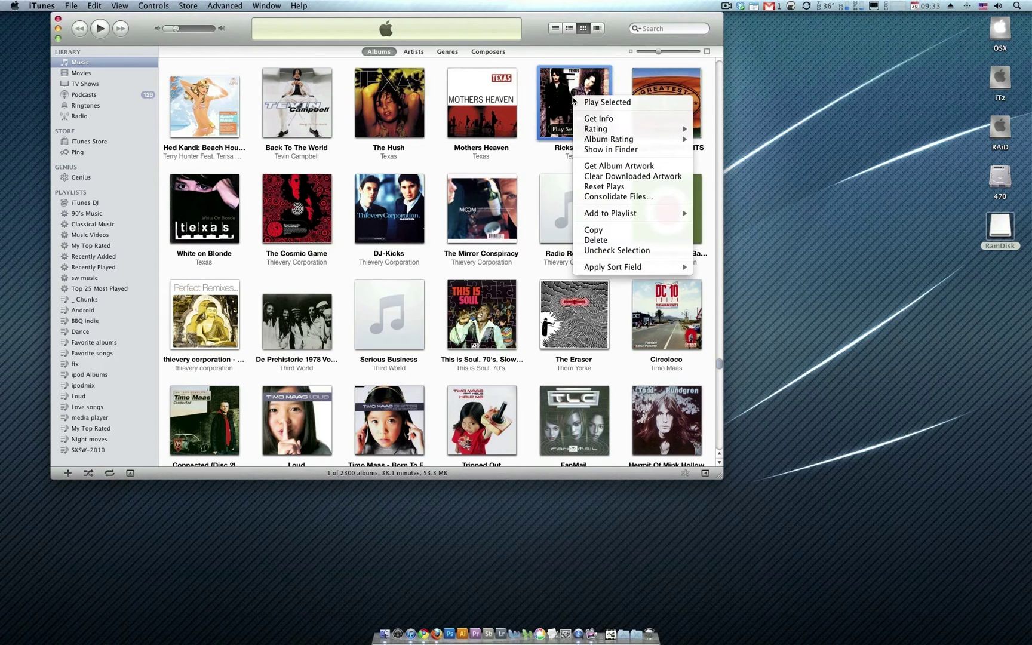
{"action": "left_click", "coordinate": [609, 149]}
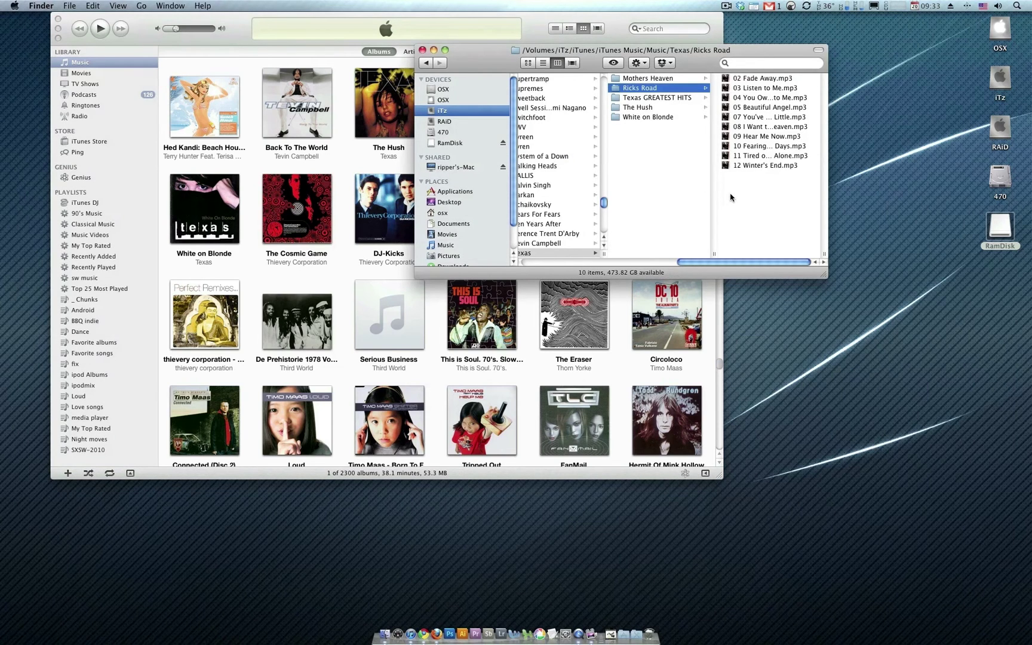
Copy texasricks.jpg from RamDisk into the Ricks Road library folder and close the RamDisk window
{"action": "double_click", "coordinate": [999, 228]}
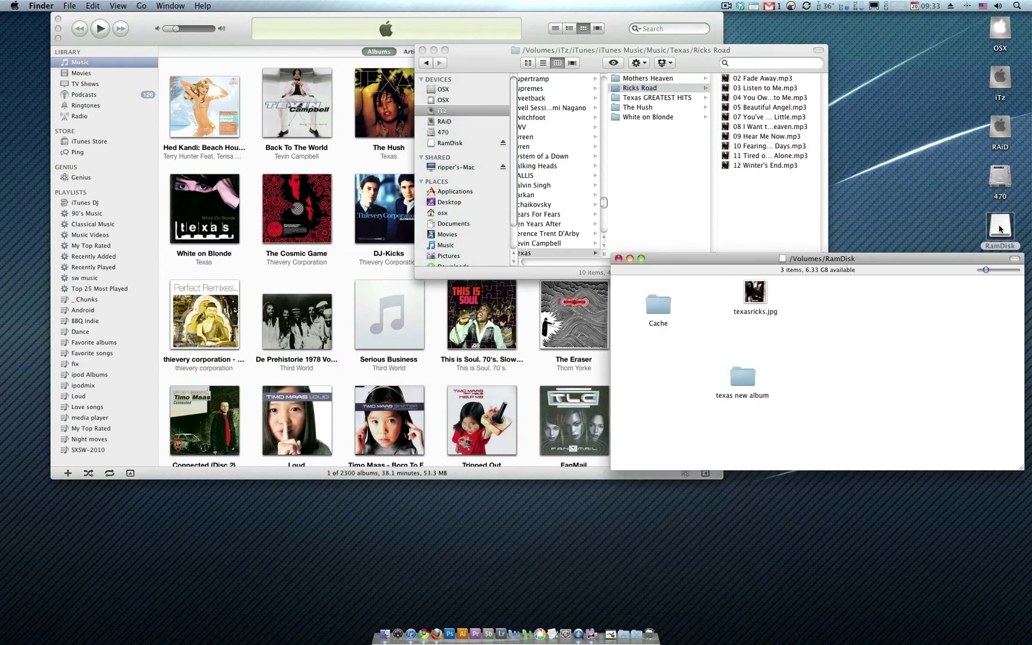
{"action": "left_click_drag", "start_coordinate": [754, 299], "coordinate": [754, 215]}
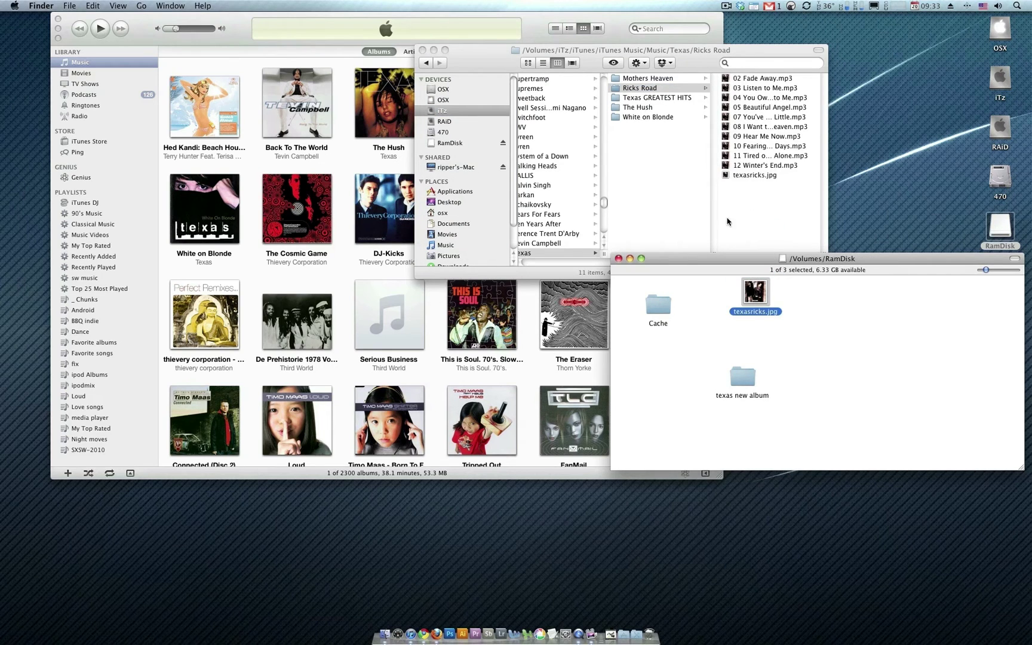
{"action": "left_click", "coordinate": [619, 258]}
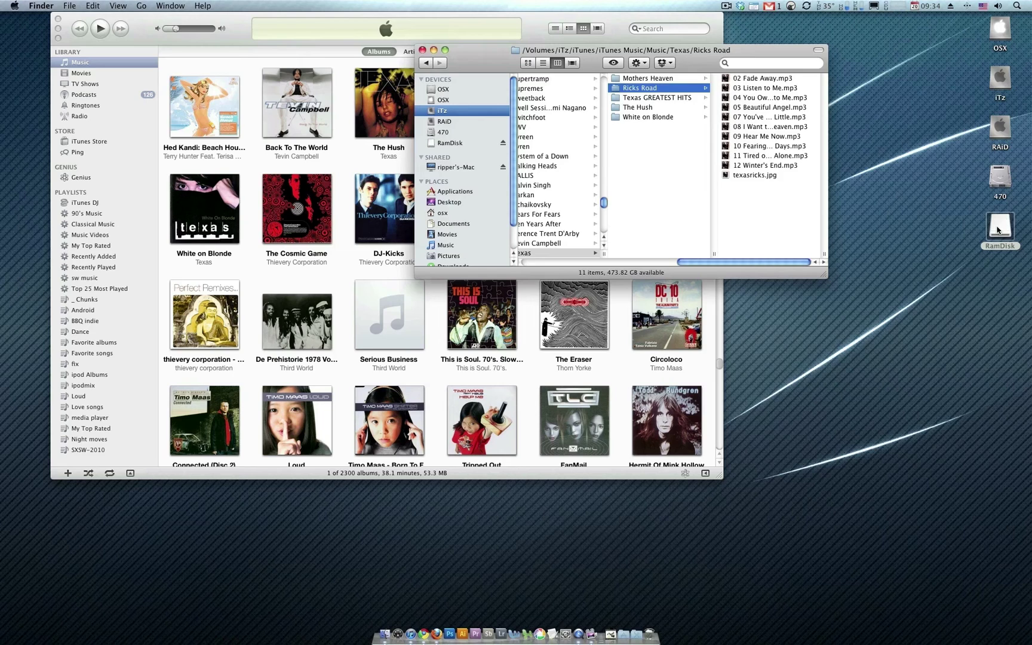
Delete the texas new album folder and the texasricks.jpg image together from RamDisk
{"action": "double_click", "coordinate": [997, 230]}
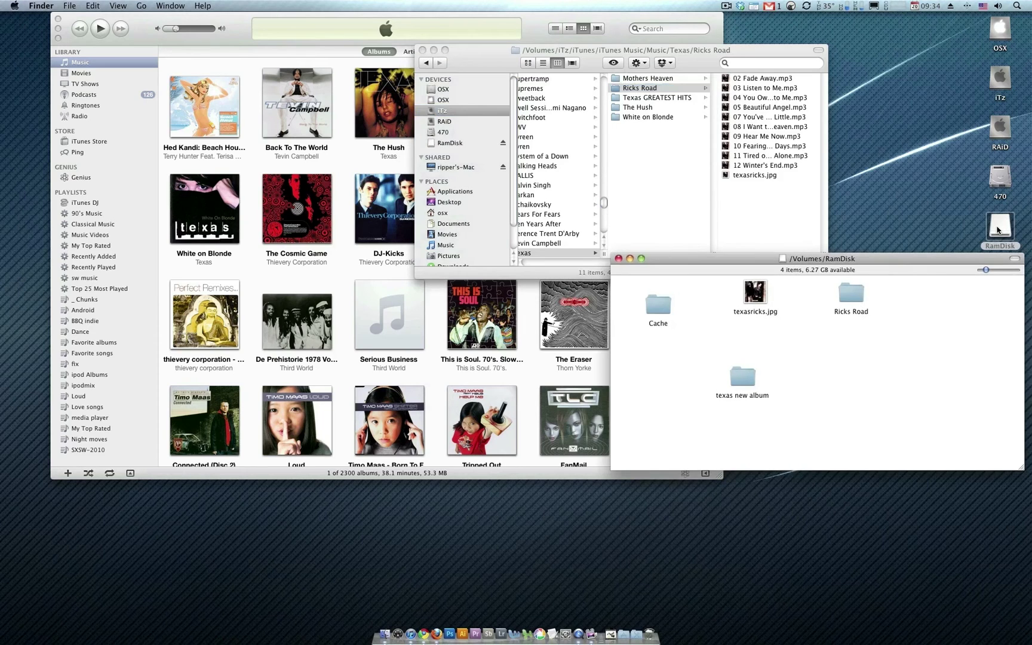
{"action": "left_click", "coordinate": [752, 379]}
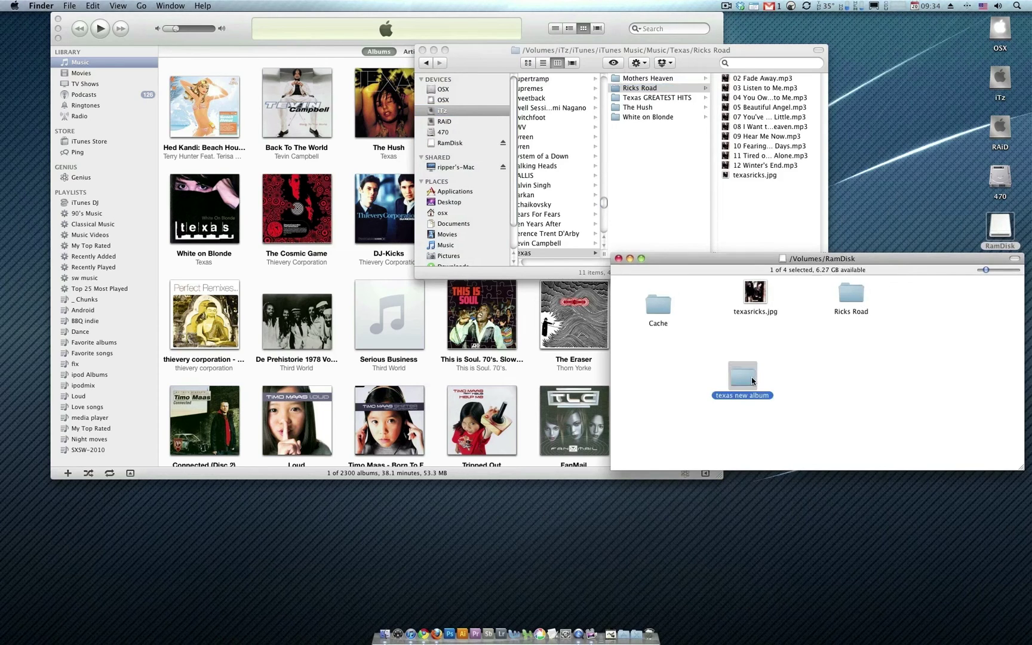
{"action": "left_click_drag", "start_coordinate": [751, 282], "coordinate": [778, 378]}
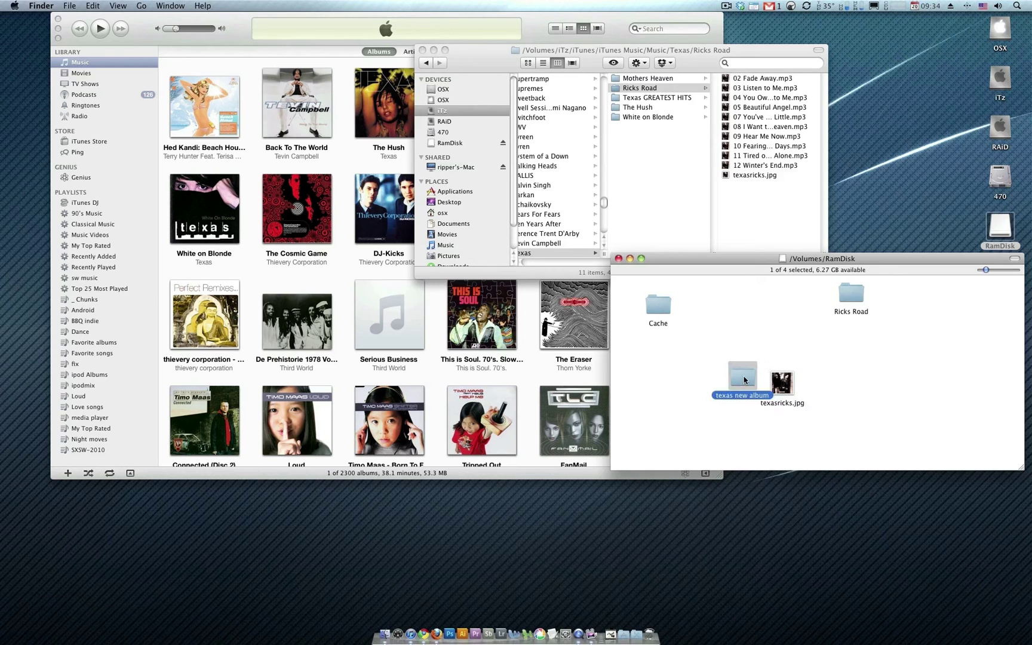
{"action": "left_click_drag", "start_coordinate": [684, 356], "coordinate": [883, 452]}
{"action": "right_click", "coordinate": [786, 384]}
{"action": "left_click", "coordinate": [816, 414]}
Check the tracks and cover image in the Ricks Road folder on RamDisk and close both RamDisk windows
{"action": "left_click", "coordinate": [851, 293]}
{"action": "double_click", "coordinate": [850, 293]}
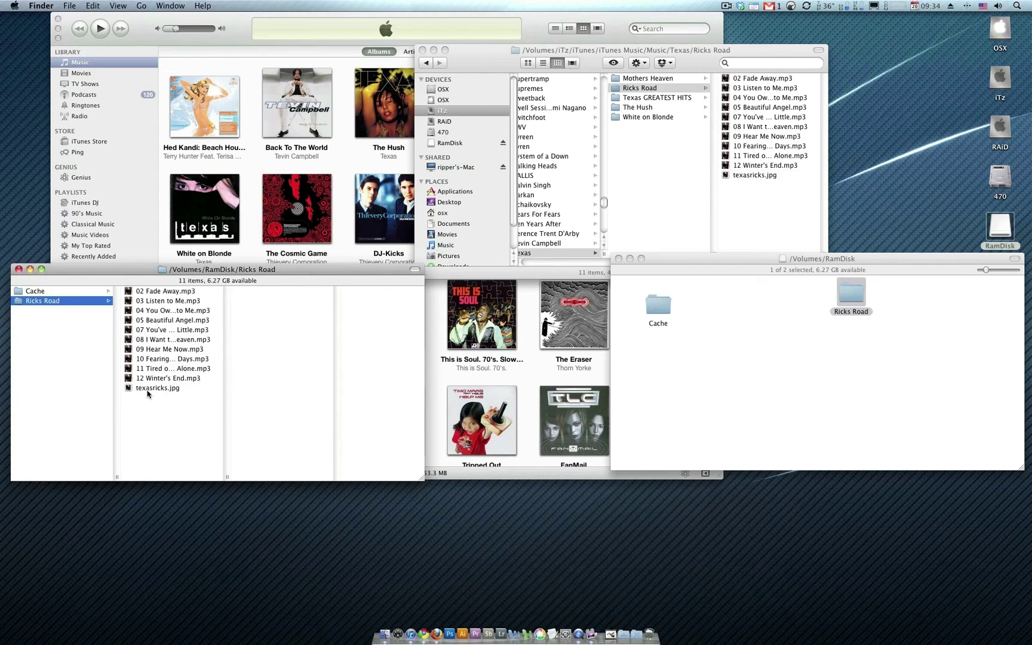
{"action": "left_click", "coordinate": [18, 269]}
{"action": "left_click", "coordinate": [834, 334]}
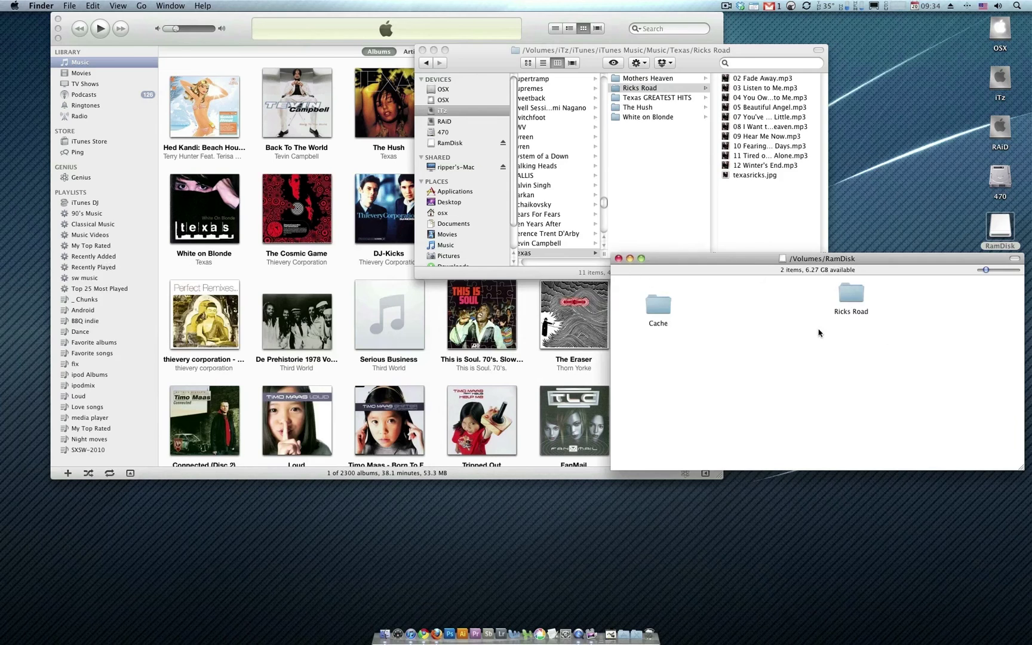
{"action": "left_click", "coordinate": [619, 259]}
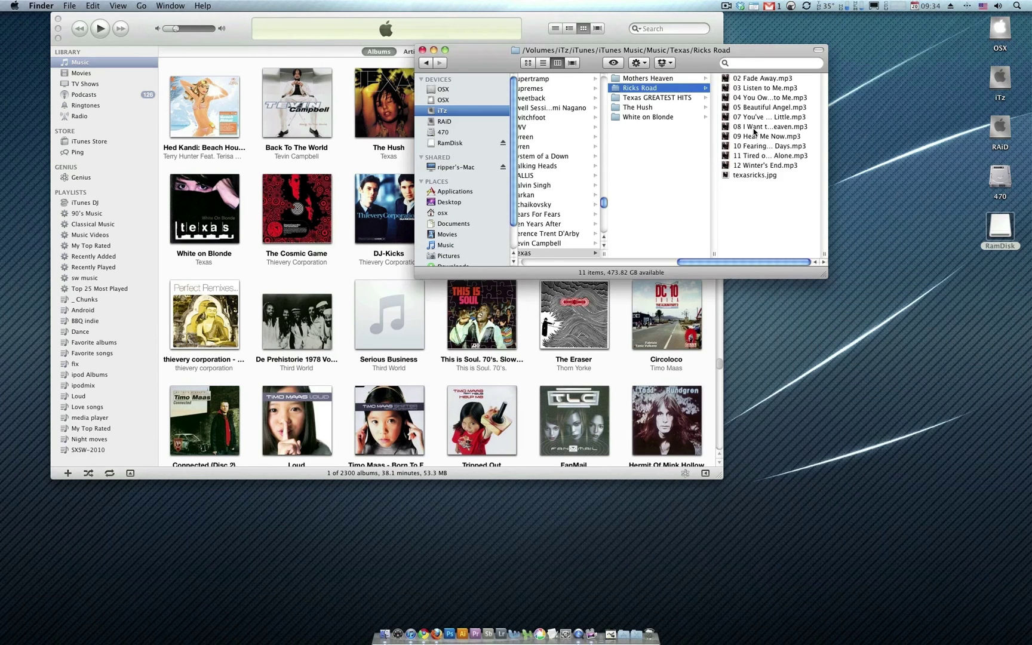
Close the Ricks Road library folder window, return to iTunes, deselect the album and close the iTunes window
{"action": "left_click", "coordinate": [423, 51]}
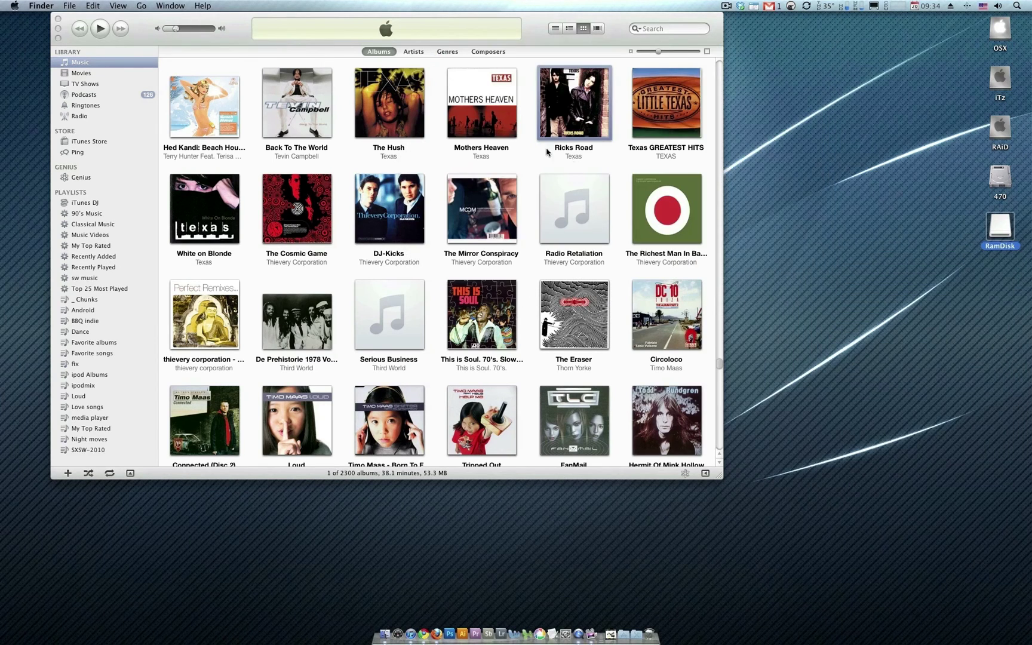
{"action": "left_click", "coordinate": [526, 158]}
{"action": "left_click", "coordinate": [525, 159]}
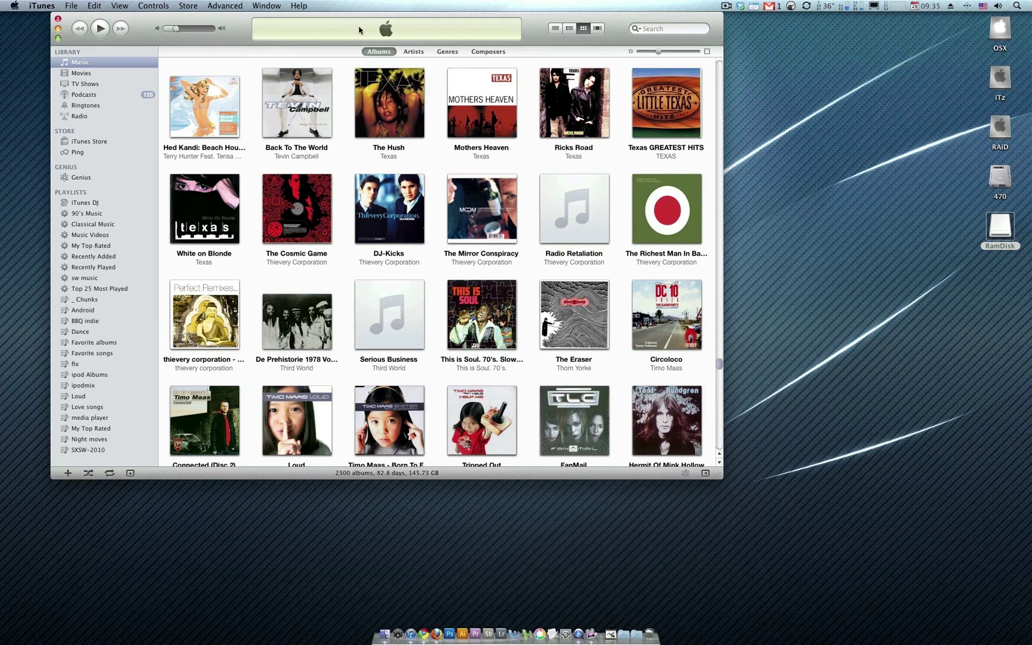
{"action": "key", "text": "super+w"}
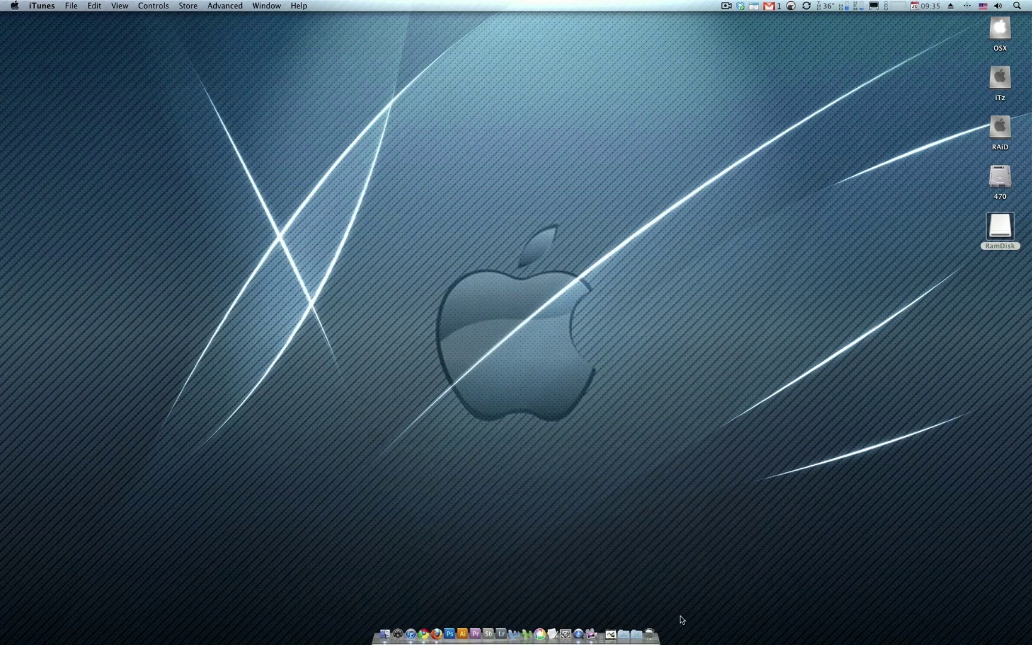